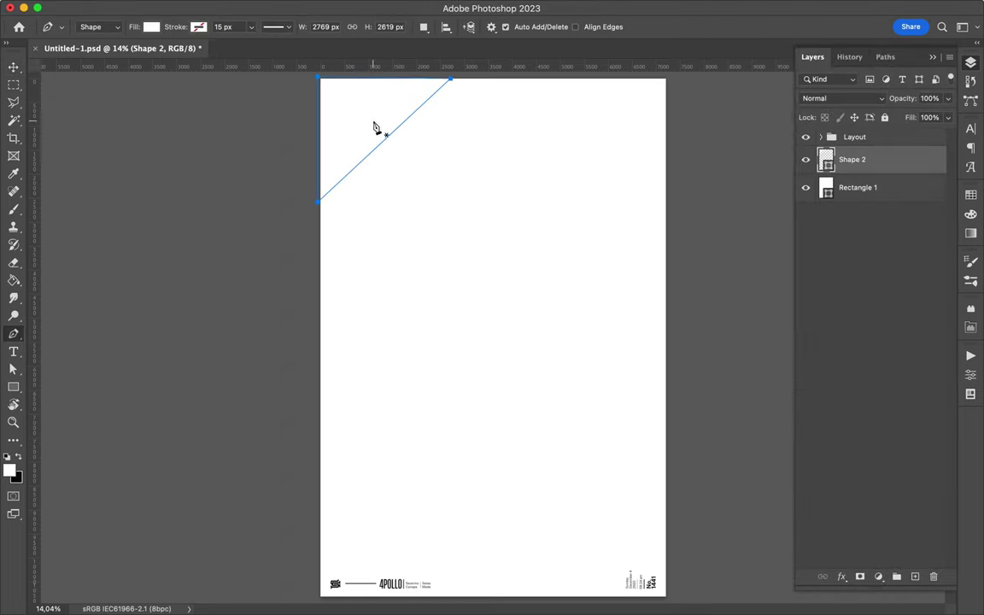
Step: Fill the top-left triangle blue and give it a drop shadow with Size 250, Spread 24
click(151, 27)
click(214, 99)
double_click(888, 160)
drag(688, 356, 775, 369)
key(Tab)
key(Down)
key(Down)
key(Down)
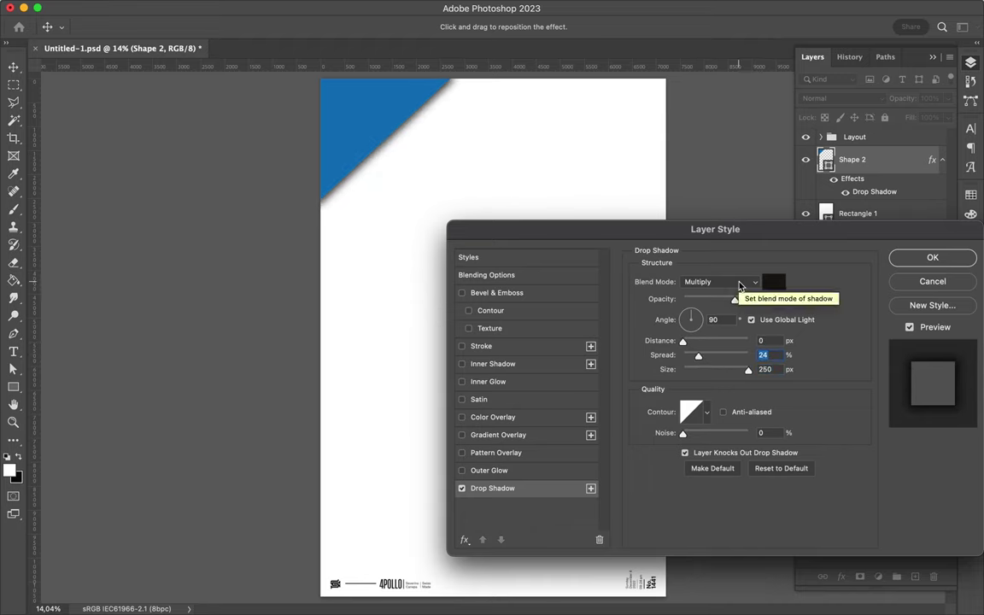
key(Return)
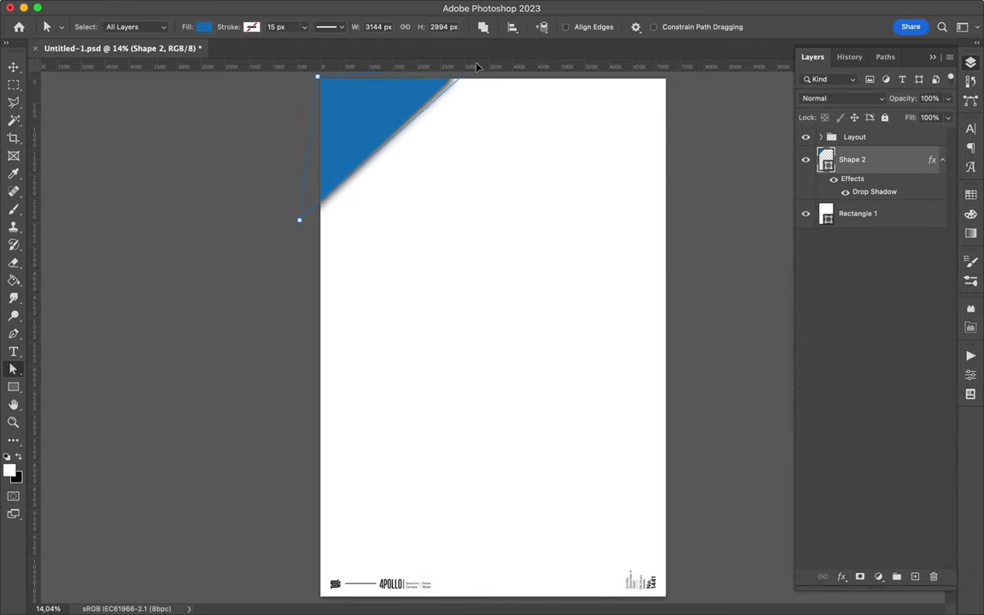
Step: Pen-draw a magenta polygon along the right edge and a yellow bottom-left triangle
key(v)
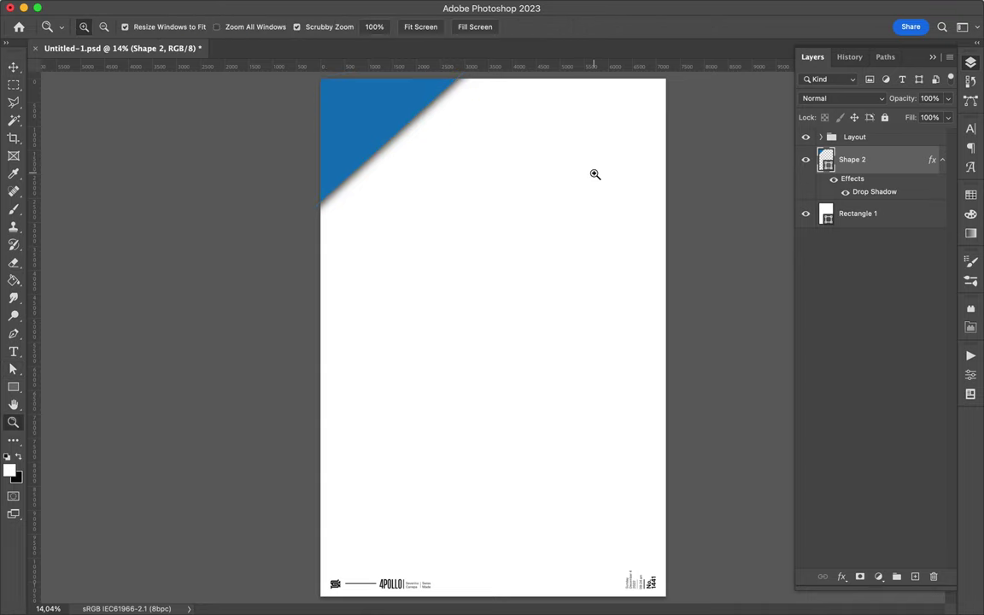
drag(595, 170, 588, 187)
key(p)
click(639, 486)
click(555, 126)
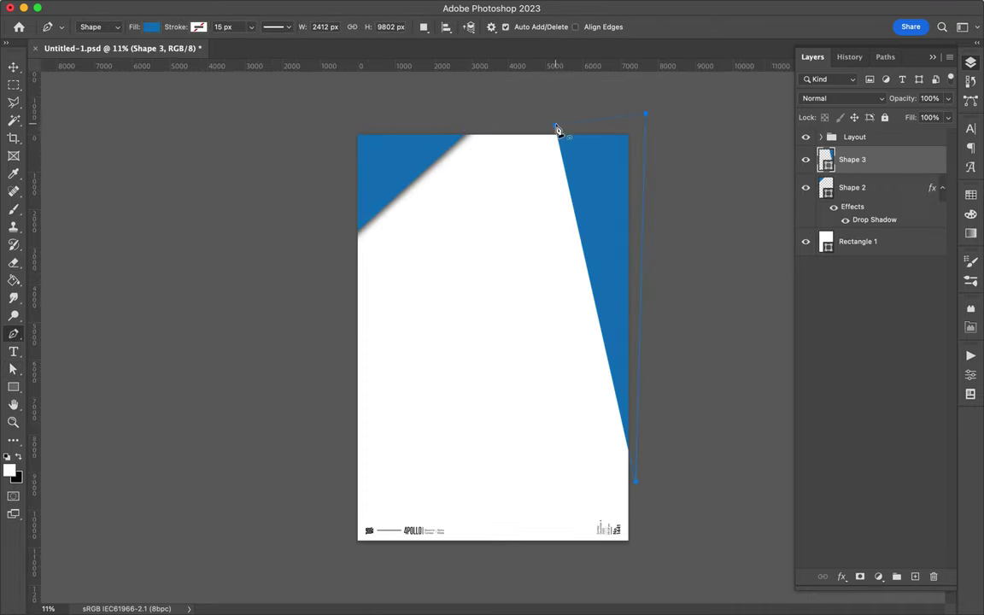
click(151, 27)
click(119, 96)
click(350, 464)
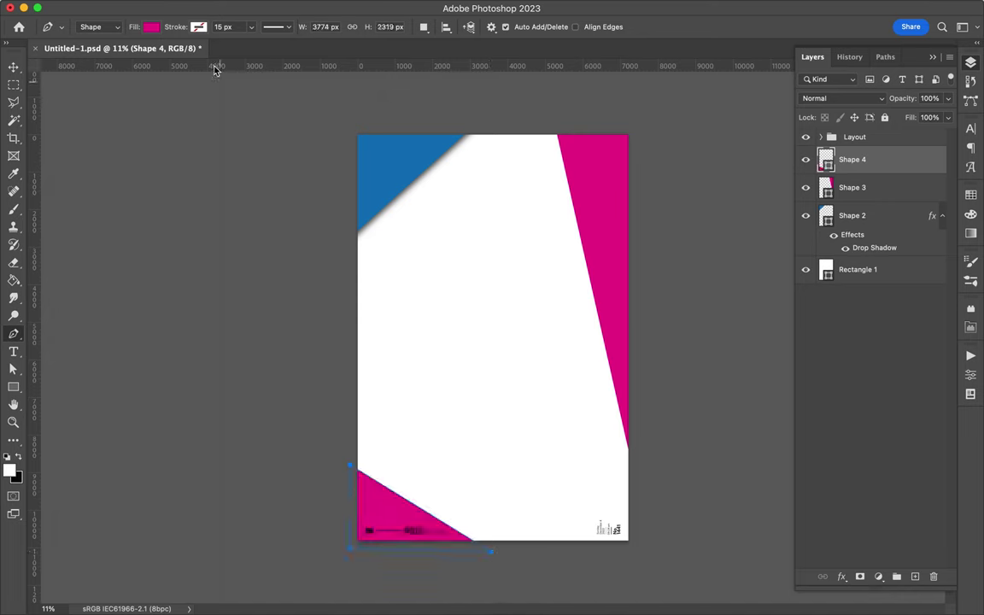
click(152, 26)
key(v)
Step: Paste the blue triangle's drop shadow onto the magenta and yellow shapes, and skew the checkered polygon at left
right_click(889, 215)
key(Escape)
shift+click(871, 163)
right_click(880, 186)
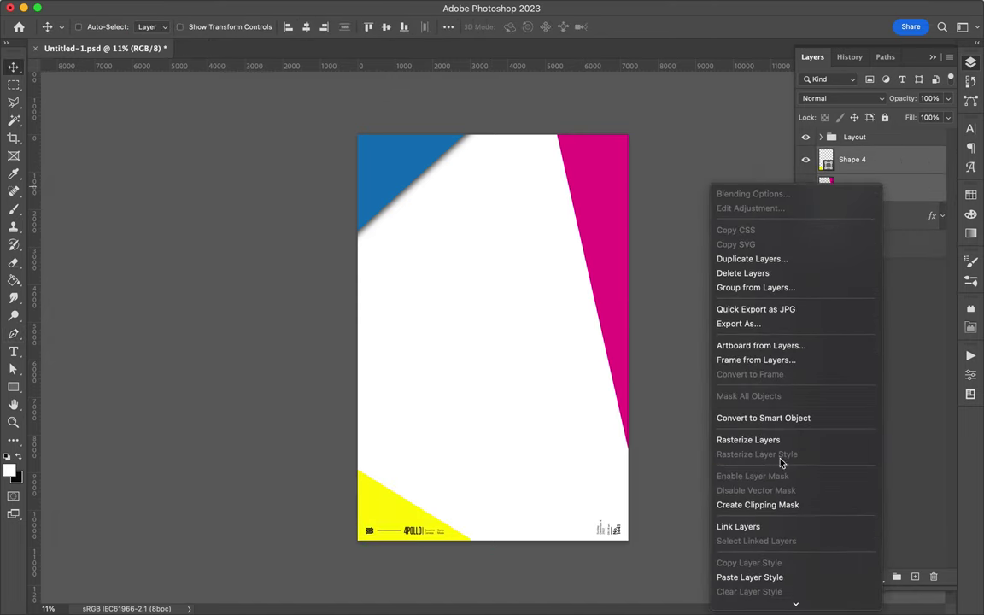
click(750, 577)
double_click(929, 167)
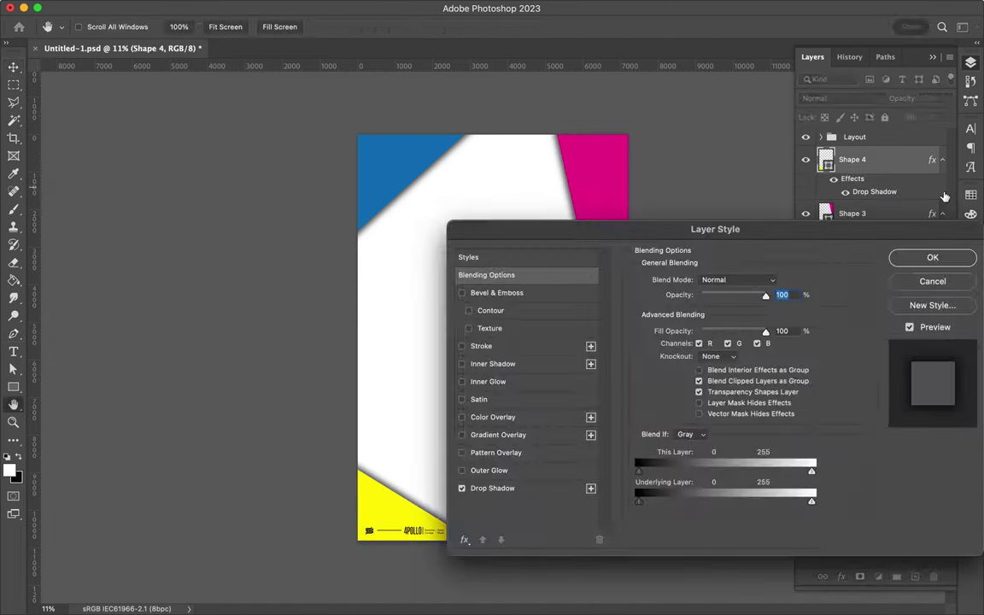
key(Escape)
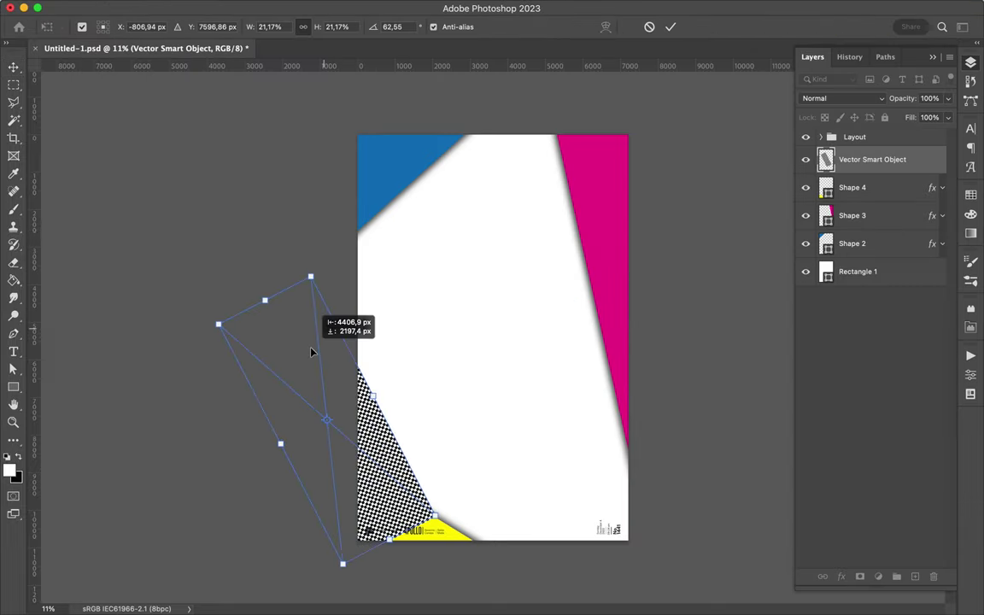
drag(309, 275, 339, 312)
Step: Commit the checkered polygon, paste the drop shadow onto it, and move it beneath the yellow triangle
key(Return)
right_click(854, 159)
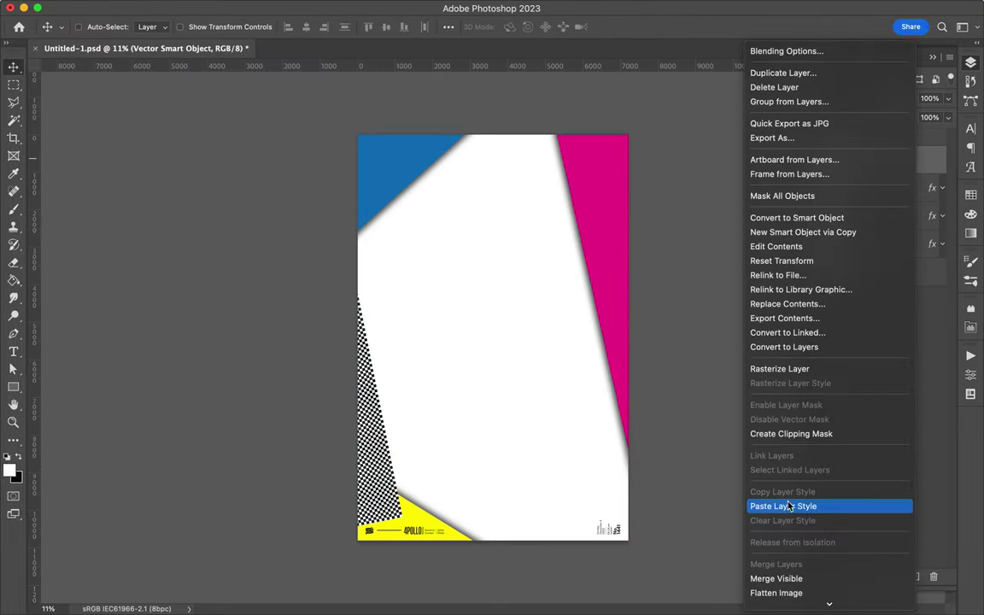
click(748, 505)
drag(851, 189, 851, 196)
Step: Pen-draw a blue bottom-right polygon and paste the drop shadow onto it
key(p)
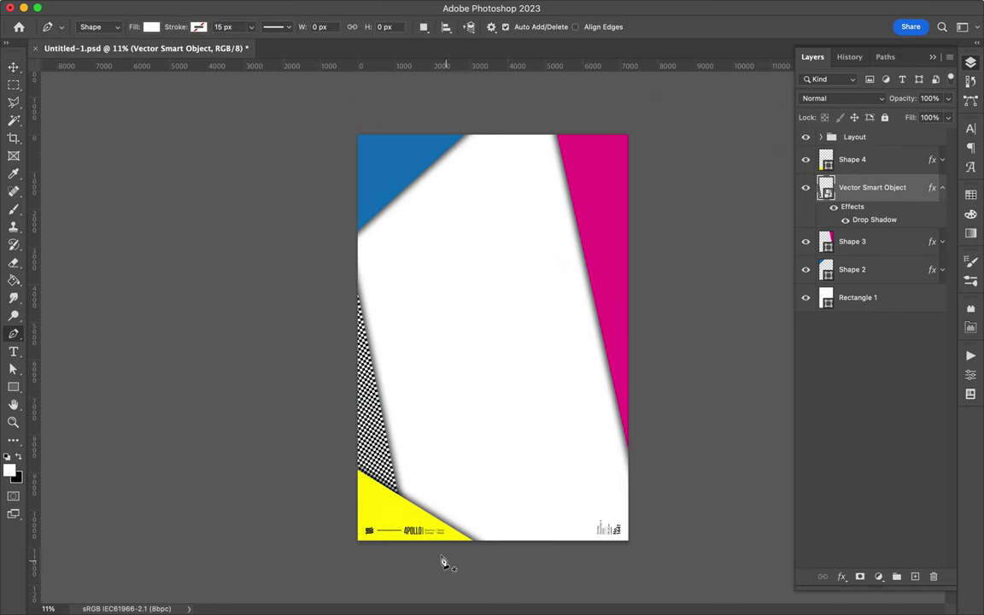
super+click(385, 485)
click(150, 26)
click(63, 89)
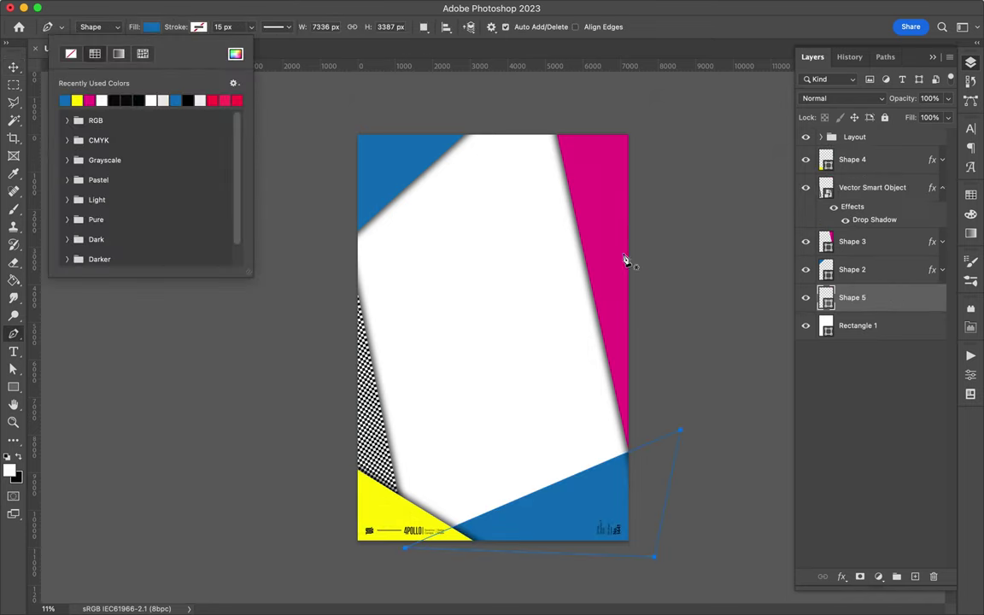
key(v)
right_click(855, 297)
click(700, 470)
Step: Pen-draw a magenta polygon on the left side
key(p)
click(376, 489)
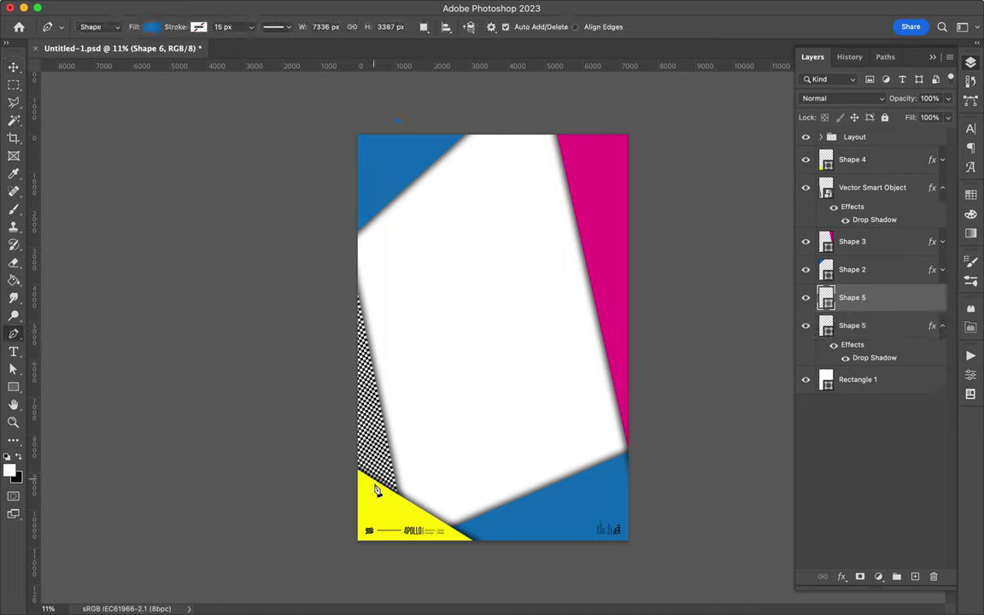
click(332, 160)
click(308, 463)
click(150, 26)
click(73, 89)
key(v)
Step: Pen-draw a yellow polygon at the top
key(p)
click(577, 184)
click(150, 27)
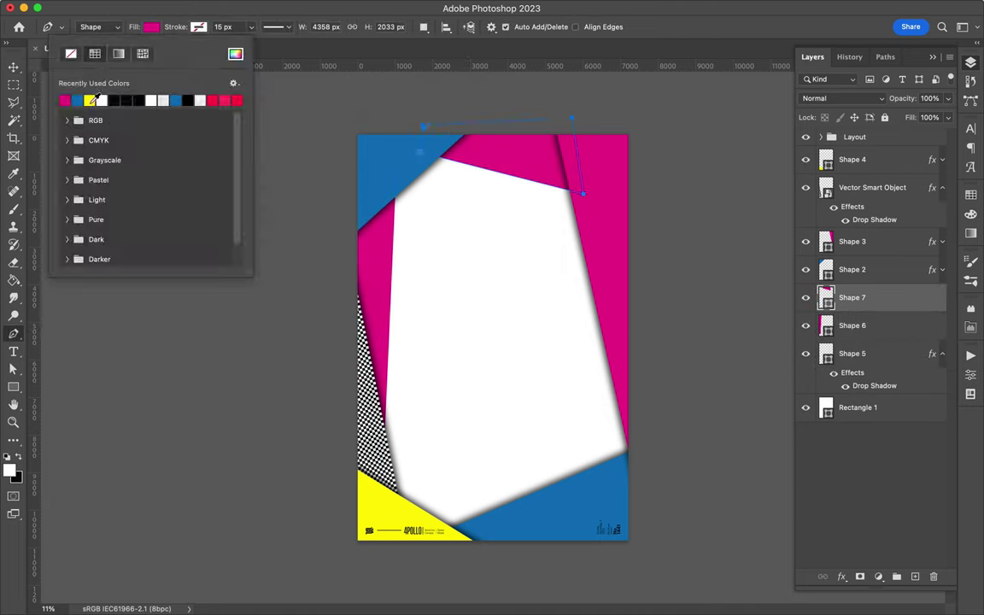
click(84, 89)
key(v)
Step: Paste the drop shadow onto the magenta and yellow polygons
double_click(883, 325)
key(Return)
right_click(880, 353)
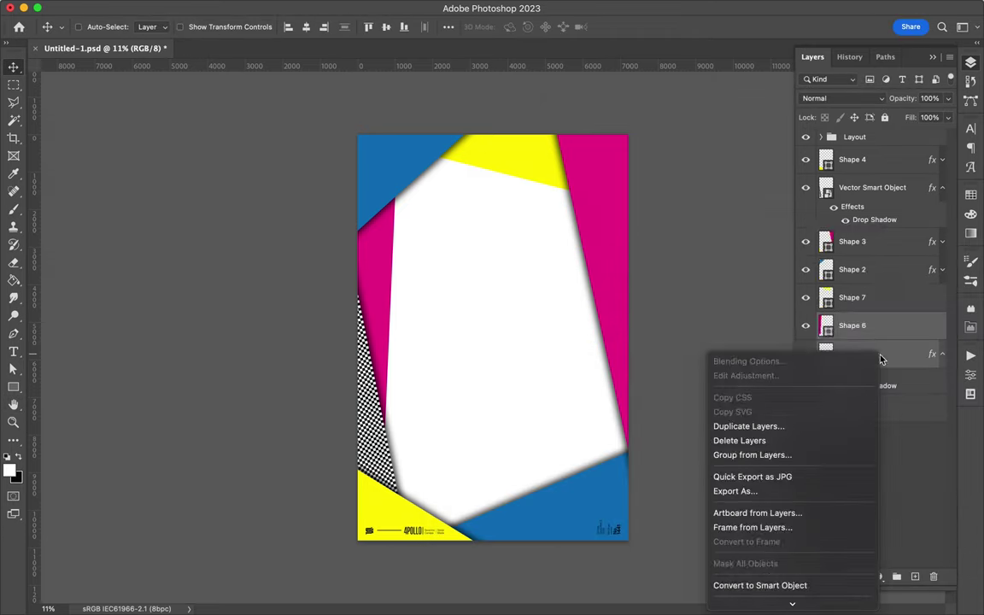
click(580, 218)
right_click(880, 297)
click(819, 484)
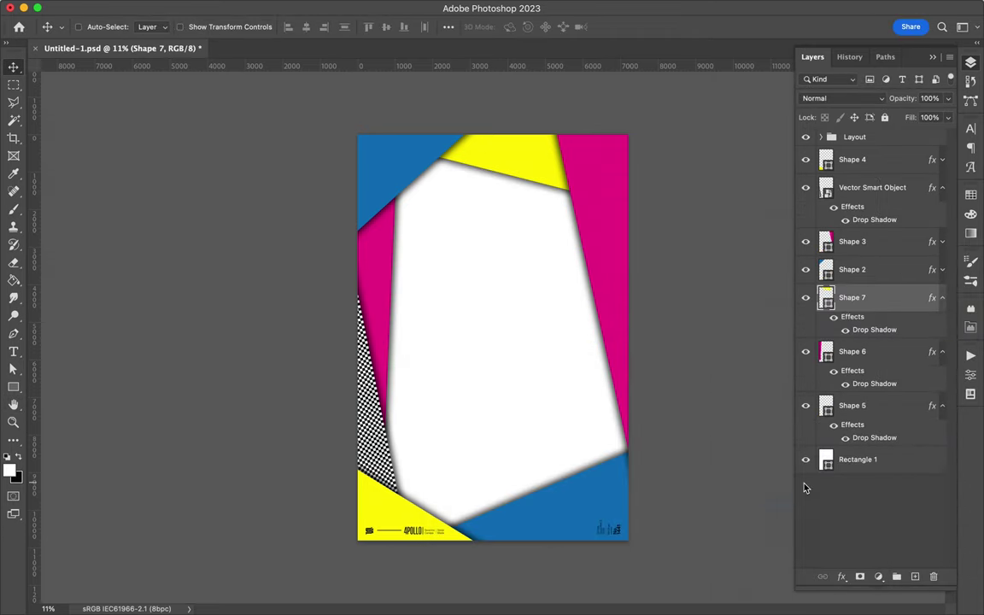
Step: Duplicate the checkered piece, rotate it to fit the right side, and move it beneath the other shapes
drag(520, 254, 555, 368)
key(ctrl+t)
drag(546, 235, 797, 259)
key(Return)
drag(880, 187, 860, 502)
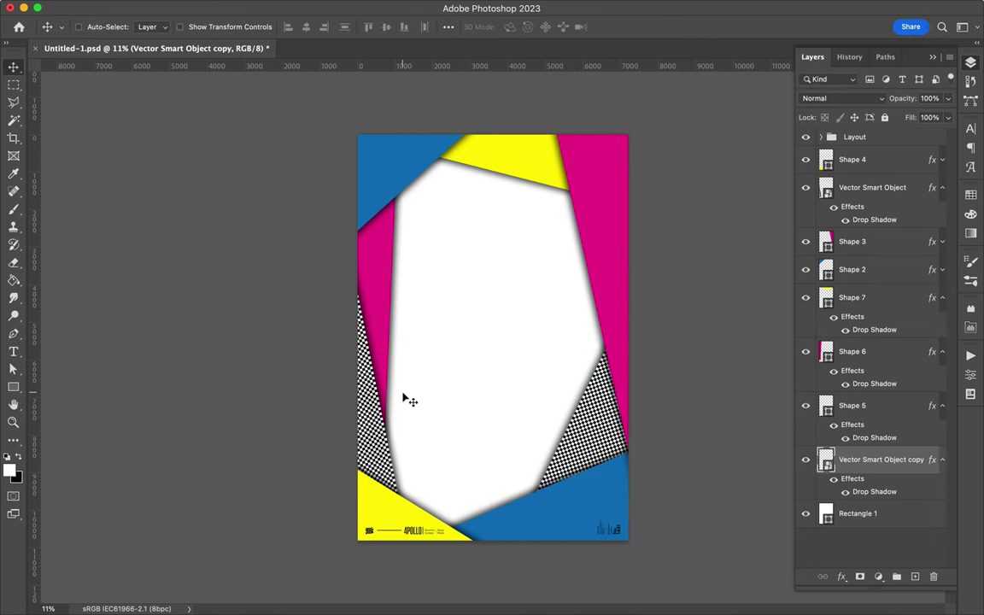
Step: Pen-draw a magenta polygon near the bottom and paste the drop shadow onto it
key(p)
click(373, 453)
click(349, 502)
click(374, 453)
click(198, 26)
click(149, 99)
right_click(851, 459)
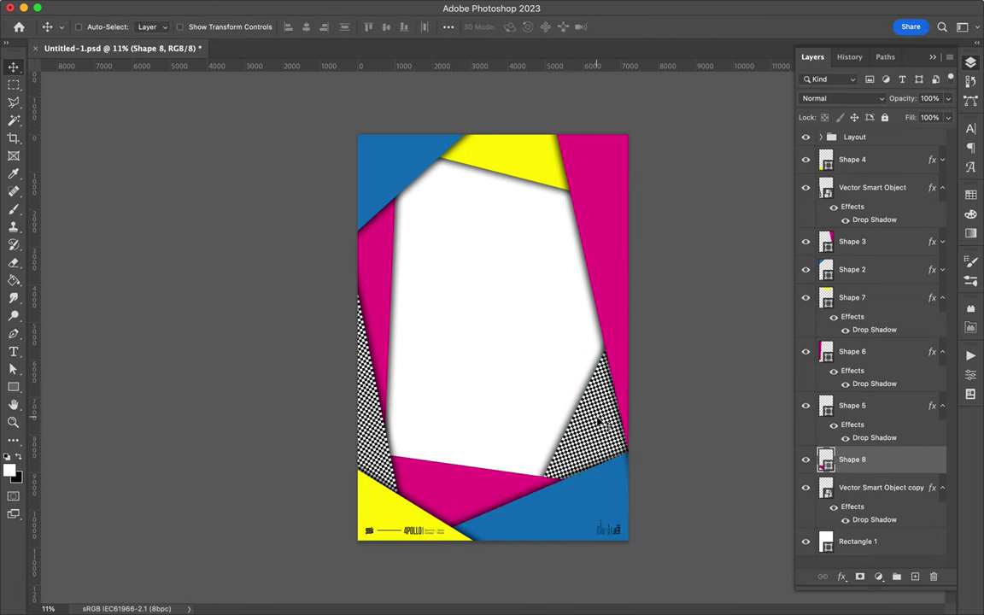
click(731, 489)
Step: Collapse the effects lists under Shapes 7, 6, 5 and 8 in the Layers panel
click(943, 298)
click(943, 325)
click(943, 353)
click(943, 381)
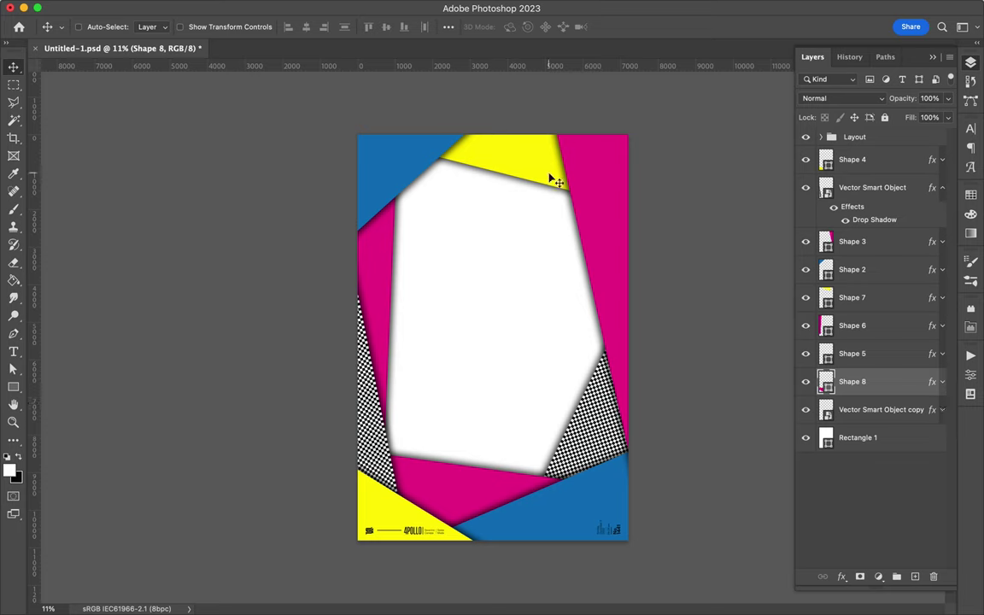
Step: Duplicate the right-side checkered piece and move the copy to the upper-left inside
click(880, 410)
key(ctrl+j)
key(ctrl+t)
mouse_move(588, 410)
mouse_down()
mouse_move(385, 166)
mouse_move(410, 158)
mouse_up()
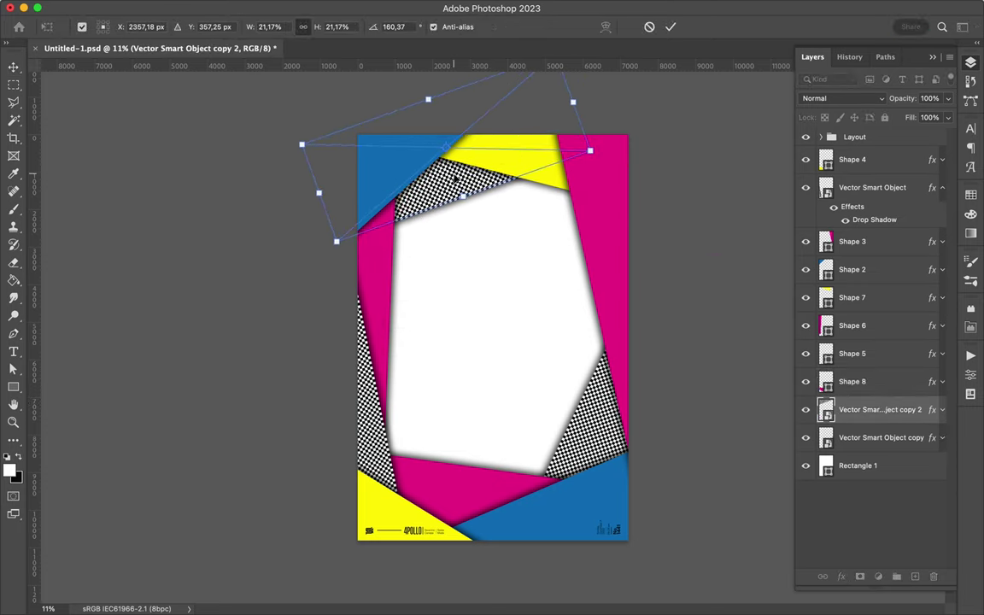
key(Return)
Step: Pen-draw a blue top-right inner polygon and paste the drop shadow style onto it
key(p)
click(435, 129)
click(435, 128)
click(246, 26)
click(213, 97)
key(v)
right_click(865, 410)
click(786, 487)
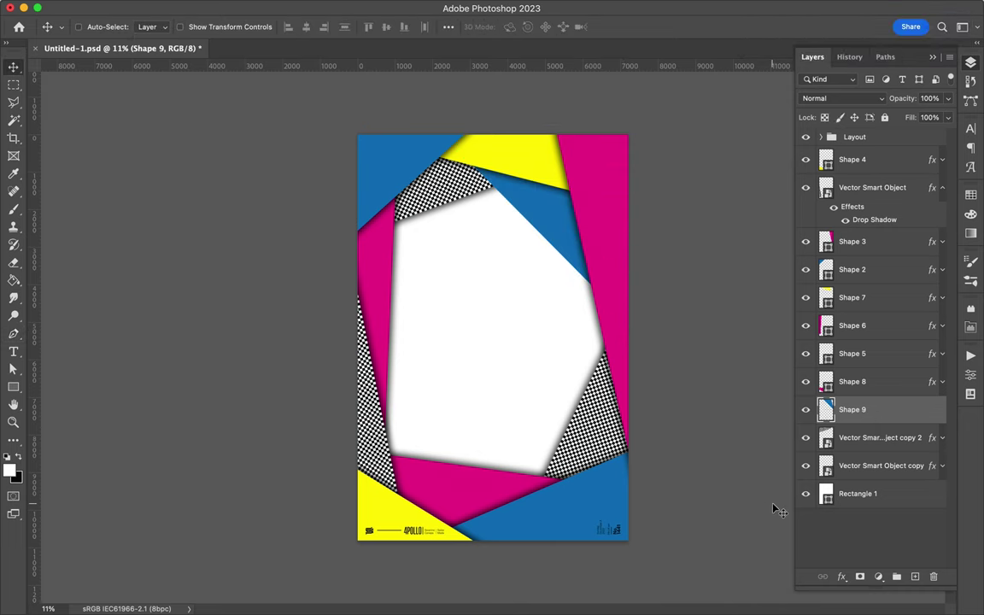
right_click(858, 410)
click(752, 461)
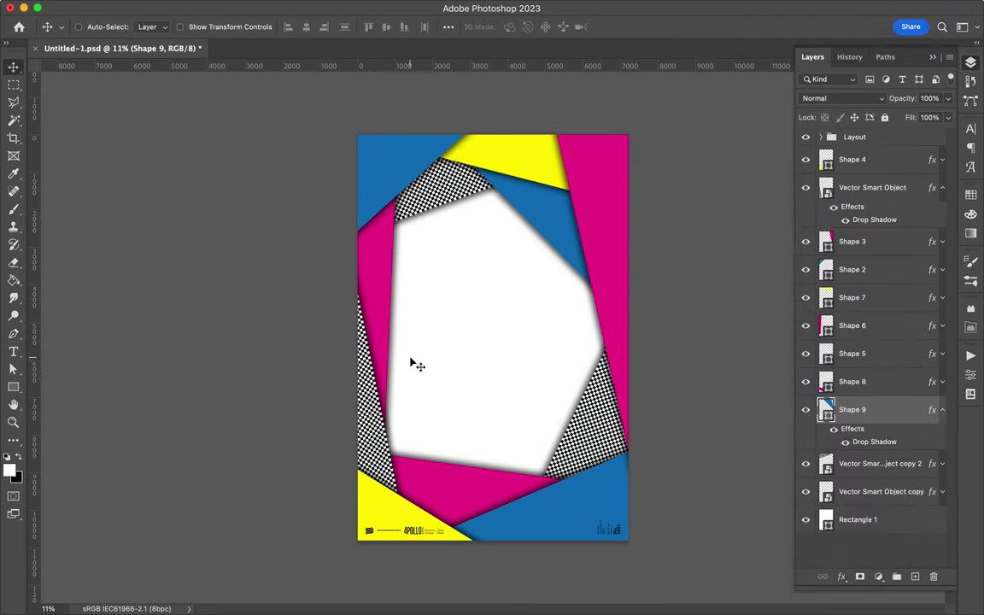
Step: Draw a yellow right-side inner polygon below the checkered copy, with pasted drop shadow
key(p)
click(578, 223)
click(645, 214)
click(634, 489)
click(533, 492)
click(64, 100)
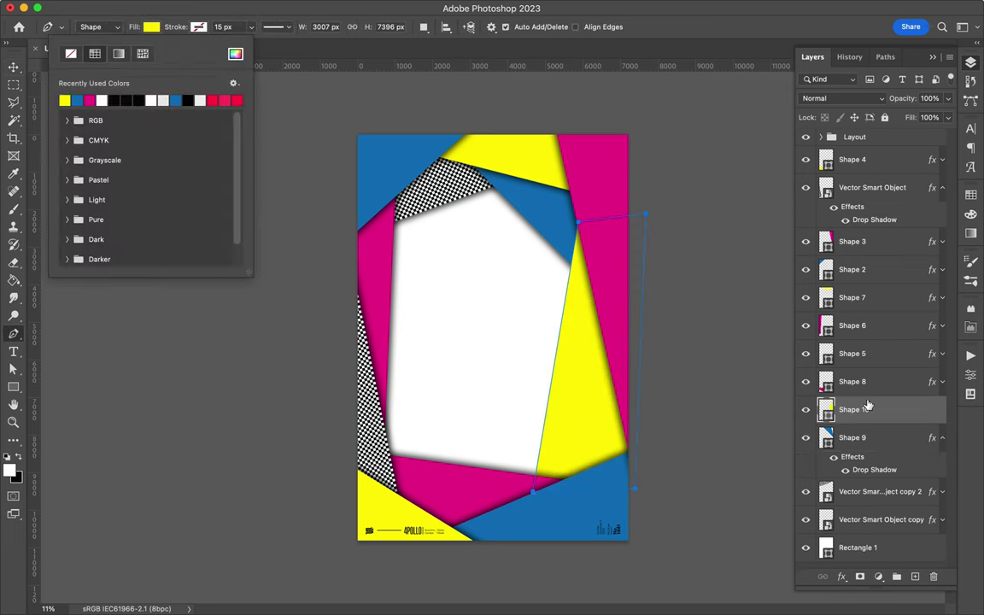
drag(868, 405, 855, 536)
key(v)
right_click(854, 551)
click(752, 546)
Step: Draw a blue lower-left polygon and paste the drop shadow onto it
key(p)
click(369, 349)
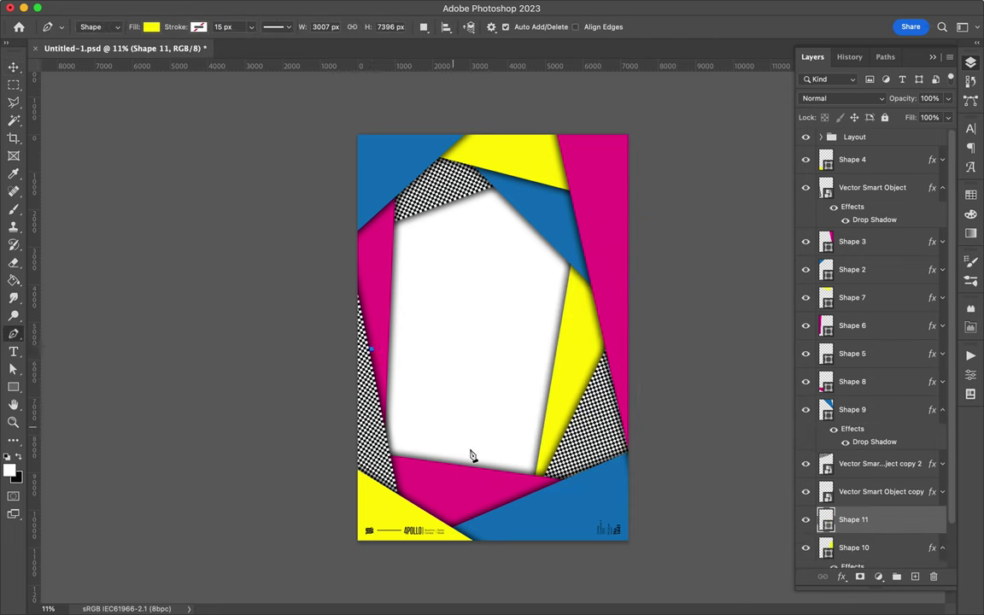
key(a)
click(203, 26)
click(153, 99)
right_click(854, 519)
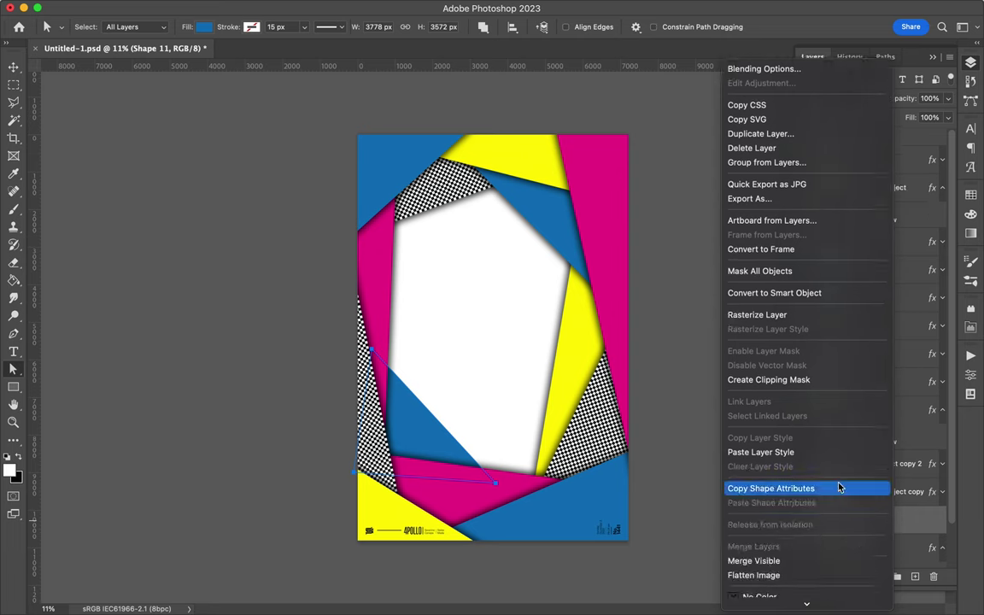
click(773, 488)
Step: Draw a yellow left inner polygon beneath Shape 10 and paste its drop shadow
key(p)
click(434, 448)
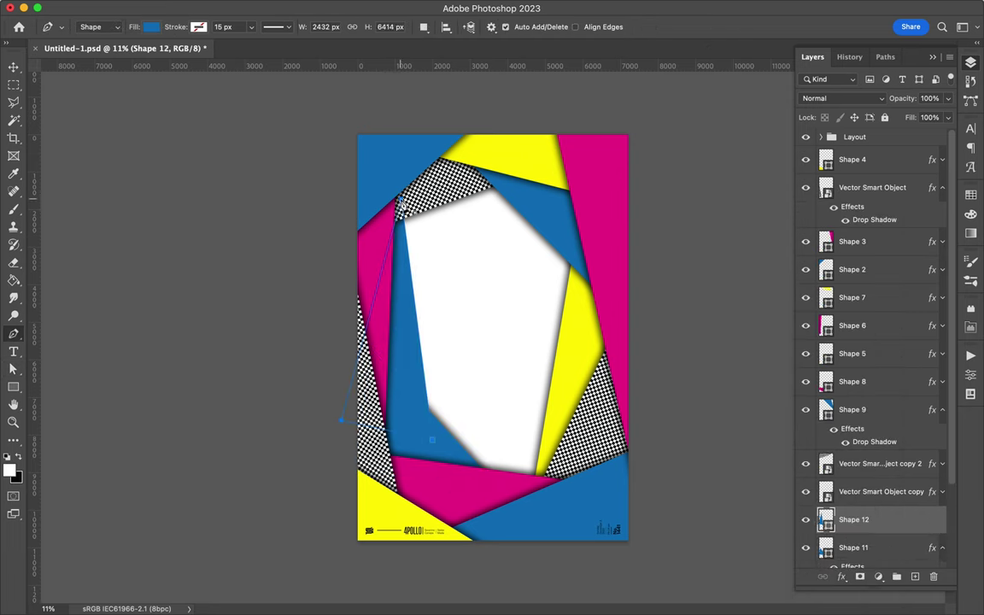
click(152, 26)
click(154, 99)
key(v)
drag(854, 520, 854, 547)
click(942, 470)
right_click(855, 526)
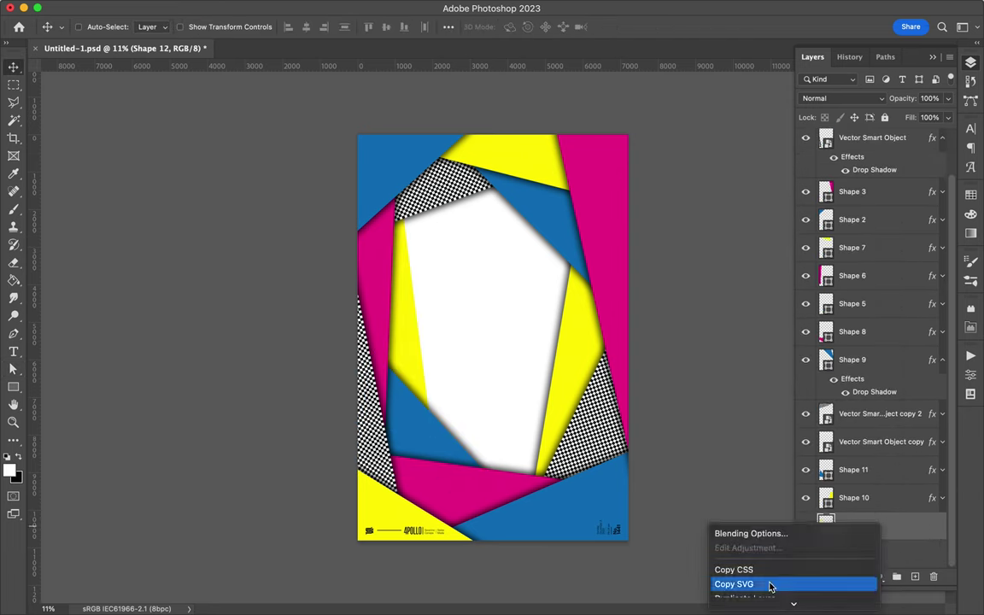
click(743, 397)
Step: Duplicate the checkered copy, rotate it into the lower gap, and send it beneath Shape 10
click(589, 417)
key(ctrl+j)
key(ctrl+t)
mouse_move(590, 417)
mouse_down()
mouse_move(538, 285)
mouse_move(472, 435)
mouse_move(517, 425)
mouse_up()
key(Return)
key(ctrl+bracketleft)
key(ctrl+bracketleft)
key(ctrl+bracketleft)
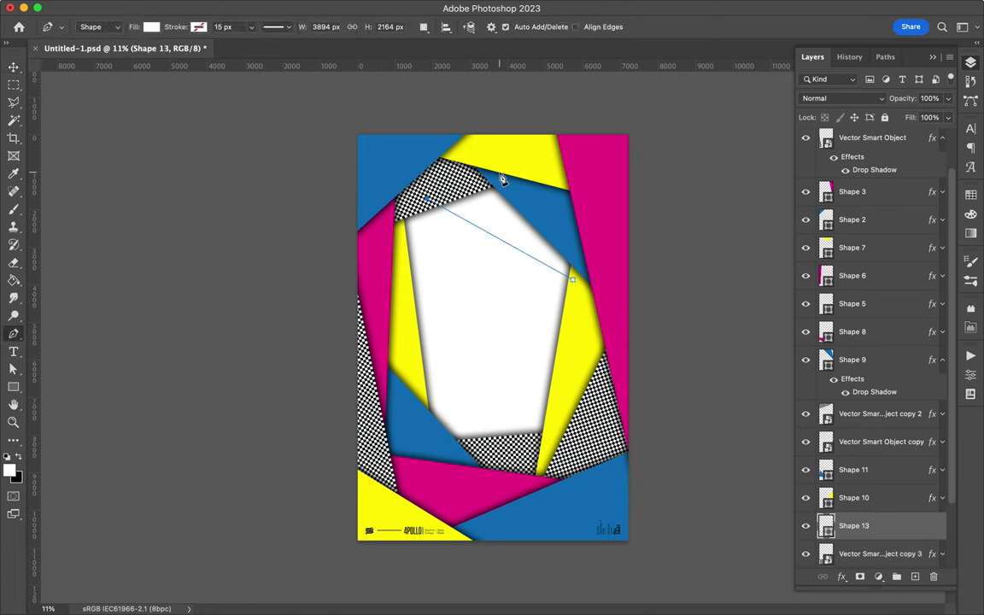
Step: Finish the top inner polygon in magenta with a pasted drop shadow
click(504, 179)
key(a)
click(204, 27)
click(146, 101)
right_click(918, 527)
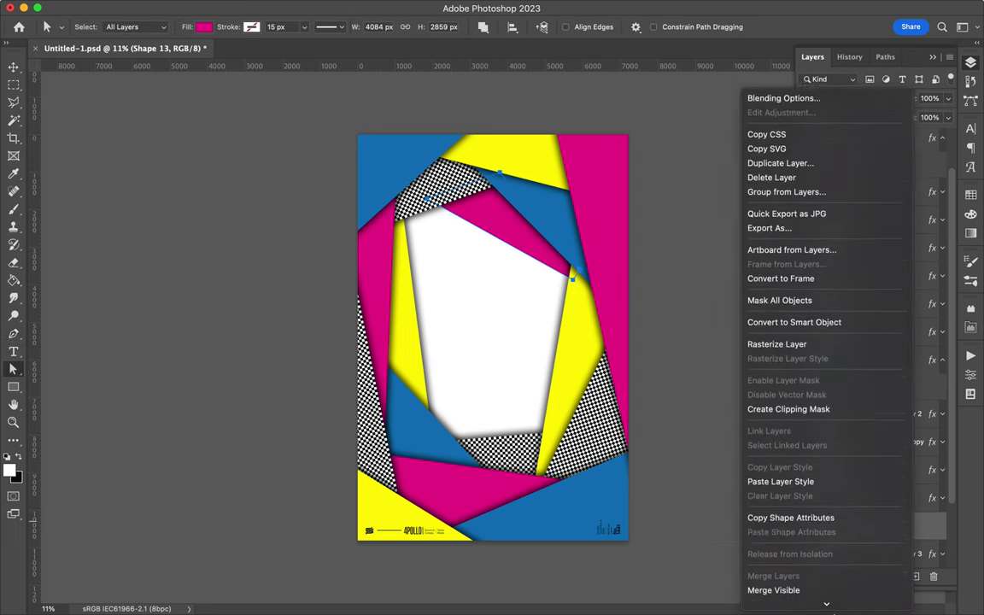
click(782, 536)
Step: Draw a blue right inner wedge beneath Shape 12 and paste its drop shadow
key(p)
click(567, 297)
key(a)
click(198, 26)
click(163, 100)
key(v)
drag(874, 404, 886, 530)
right_click(886, 530)
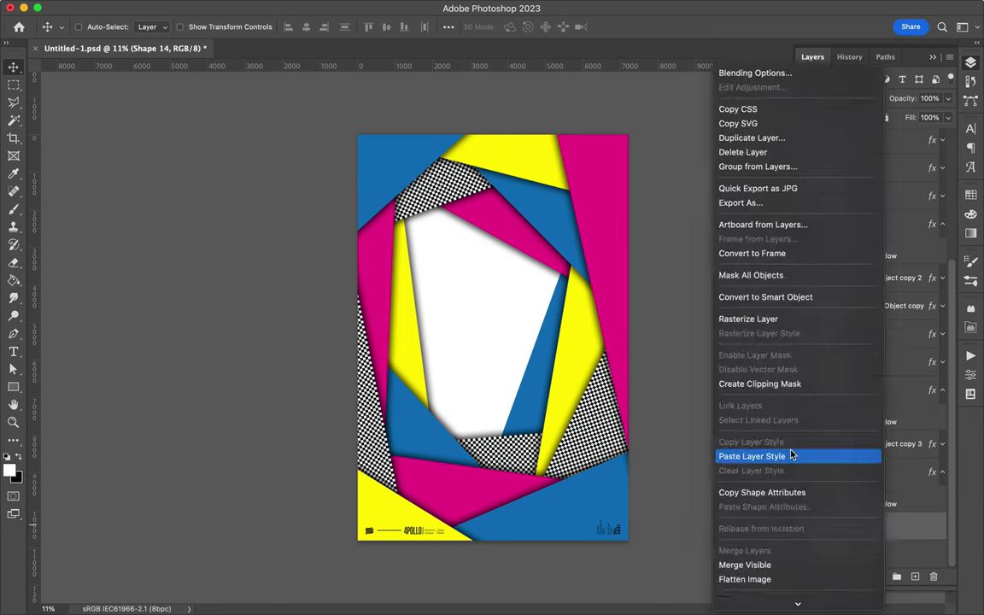
click(885, 450)
Step: Draw a magenta bottom inner polygon, adjust a corner, and paste its drop shadow
key(p)
click(413, 411)
key(a)
click(203, 26)
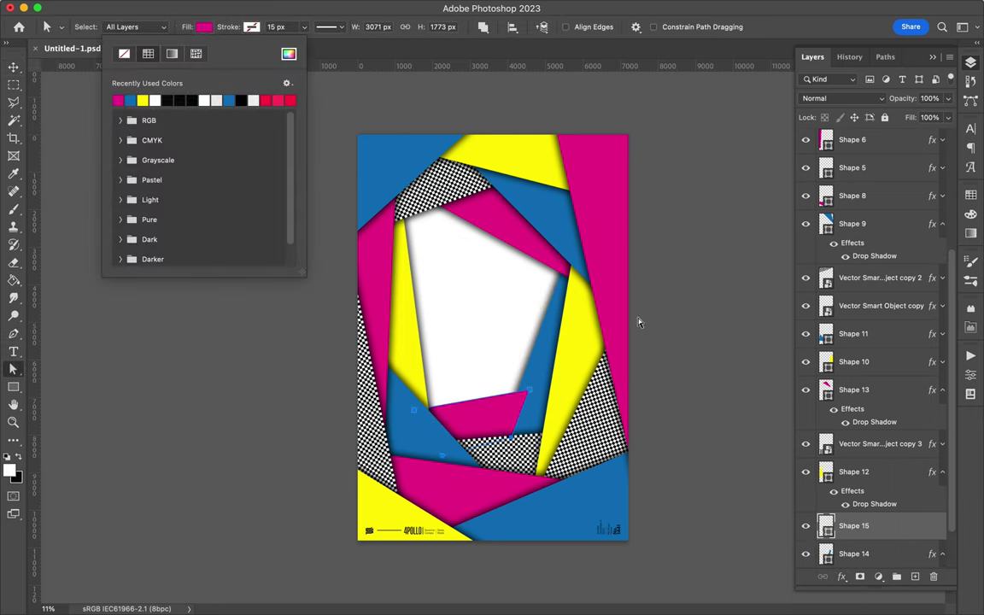
click(162, 100)
click(943, 390)
right_click(879, 526)
click(709, 254)
Step: Start another pen shape and bring up its fill colour choices
key(v)
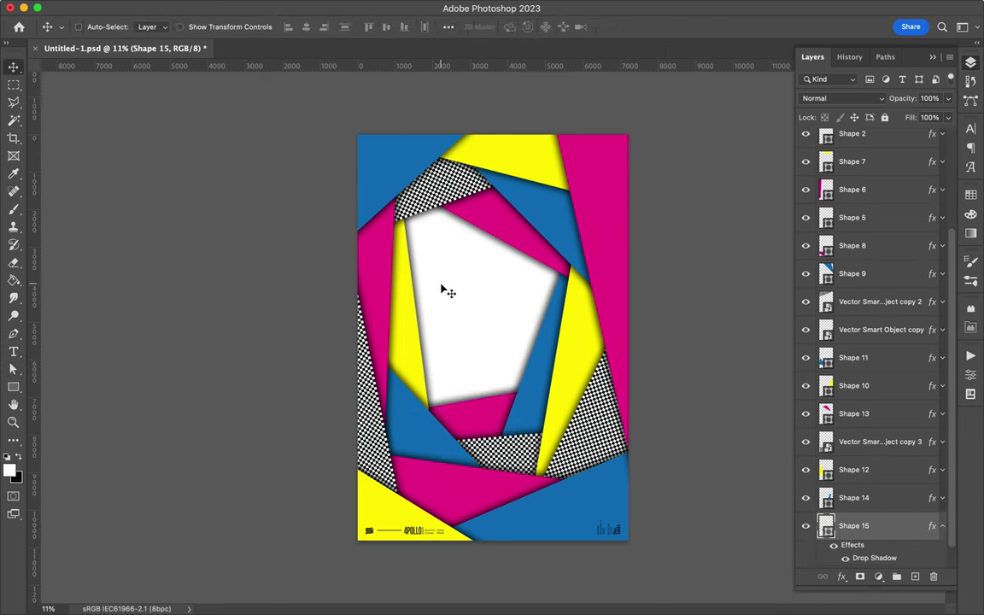
key(p)
click(152, 27)
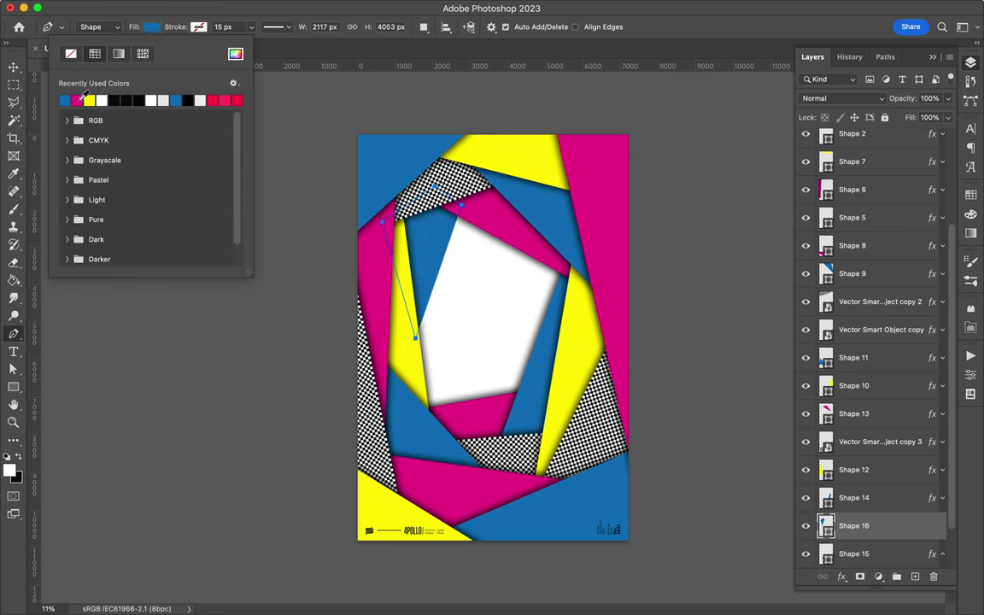
Step: Fill the new shape blue and place a checkered duplicate over the white centre
click(880, 441)
key(ctrl+j)
key(ctrl+t)
drag(386, 288, 468, 220)
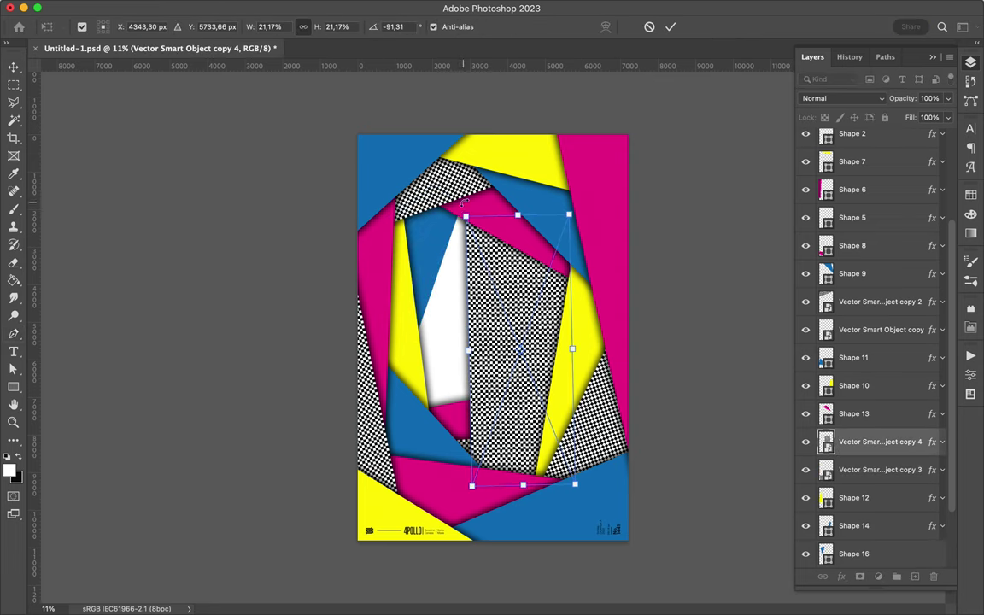
key(Return)
Step: Move the checkered copy below Shape 15 and rotate it beside the white area
drag(880, 441, 880, 517)
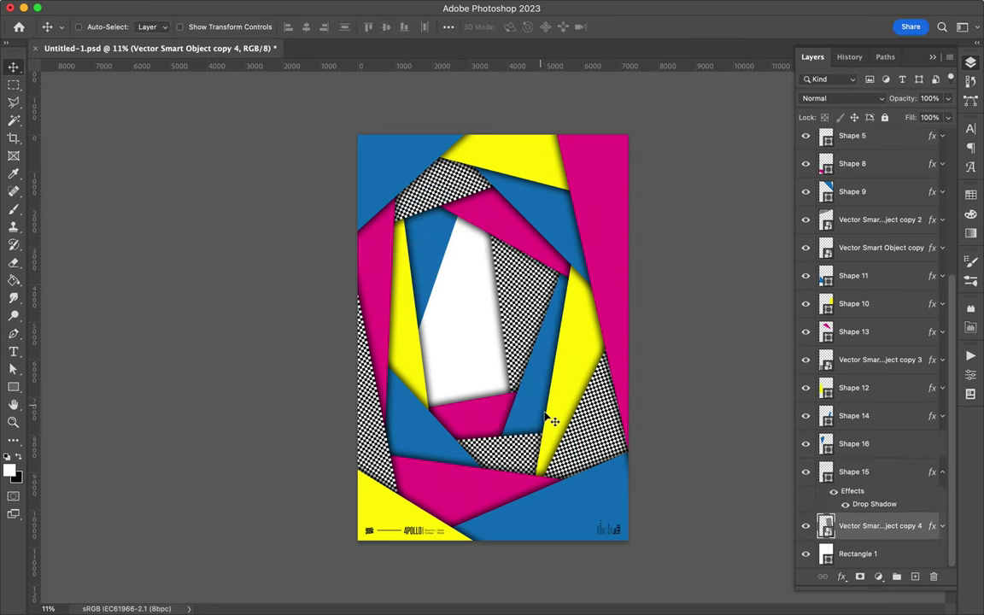
key(ctrl+t)
drag(519, 404, 555, 384)
key(Return)
Step: Draw Shape 17, fill it yellow and paste the drop shadow onto it
key(p)
key(a)
click(205, 27)
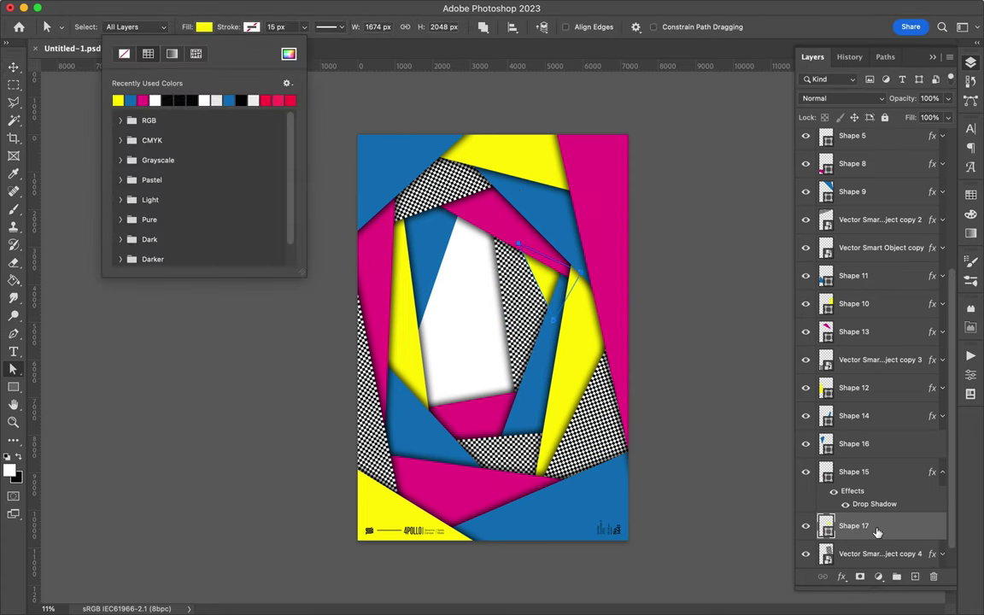
right_click(874, 529)
click(773, 464)
Step: Duplicate a checkered pattern layer and move it into the white area
key(v)
click(505, 312)
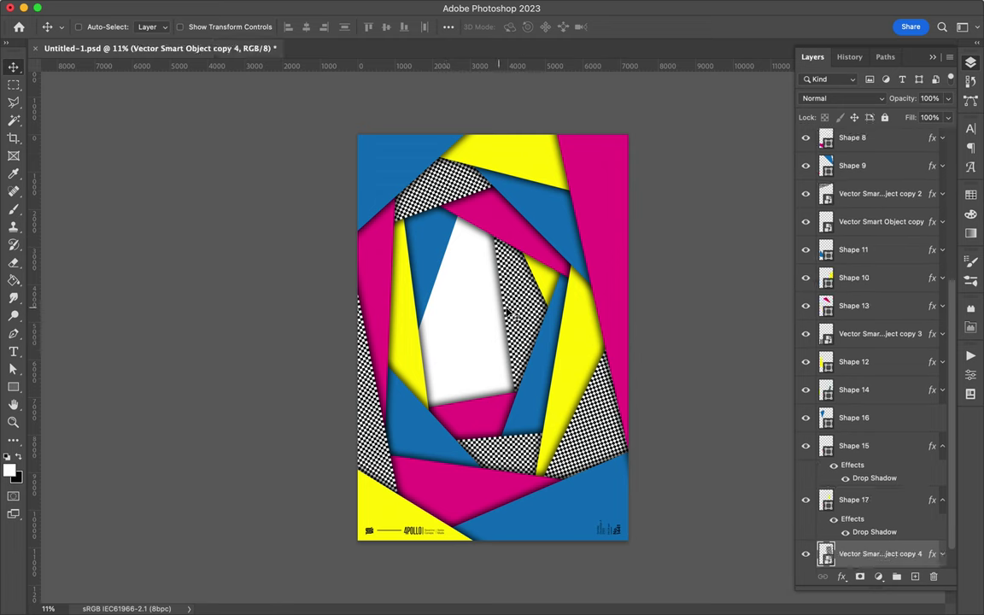
key(ctrl+alt+t)
mouse_move(407, 381)
mouse_down()
mouse_move(399, 376)
mouse_move(450, 358)
mouse_up()
key(Return)
Step: Discard the unfinished shape and copy the yellow shape lower into the centre
key(p)
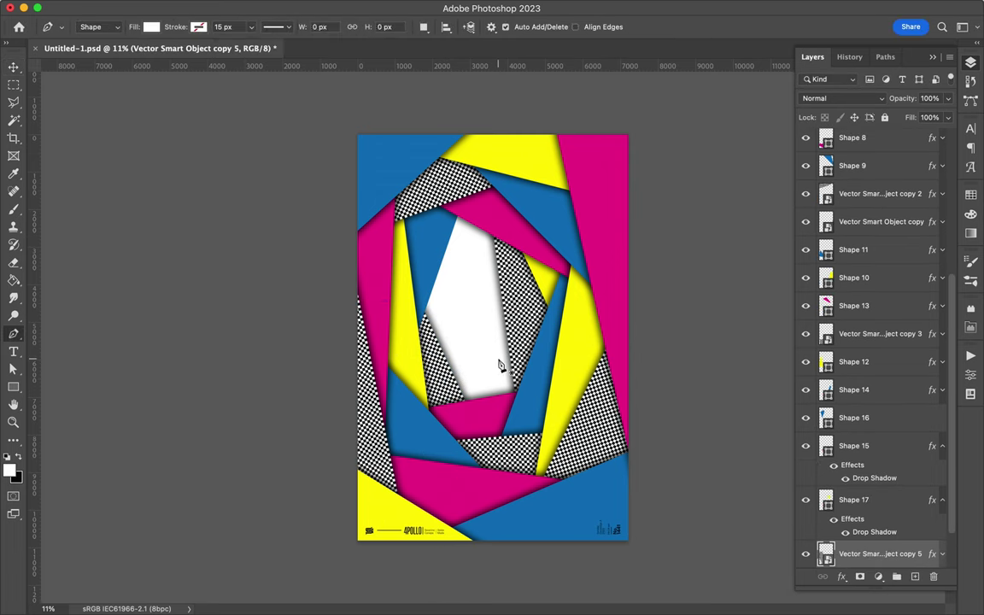
key(ctrl+z)
key(v)
drag(441, 373, 455, 389)
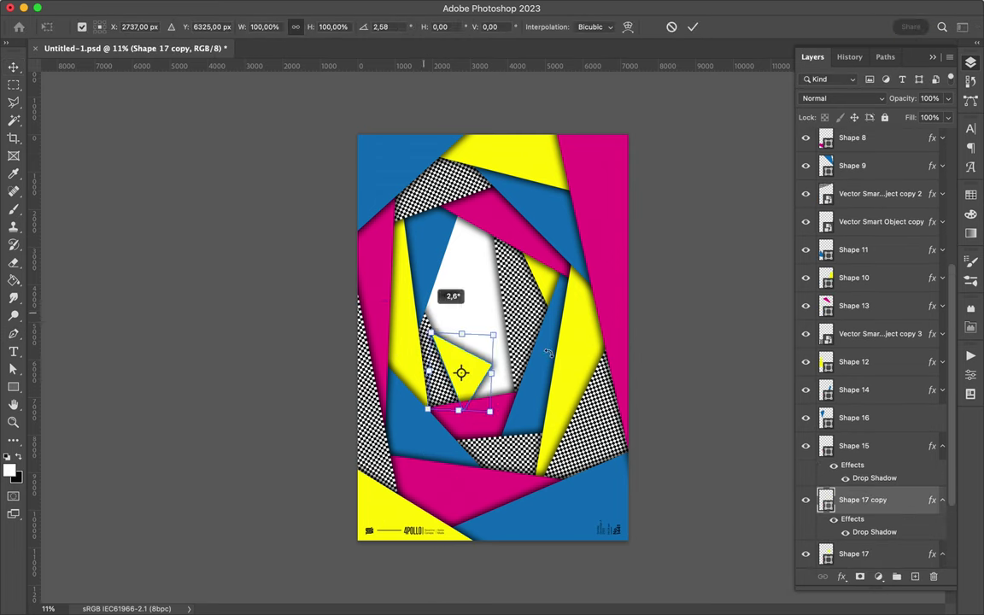
key(a)
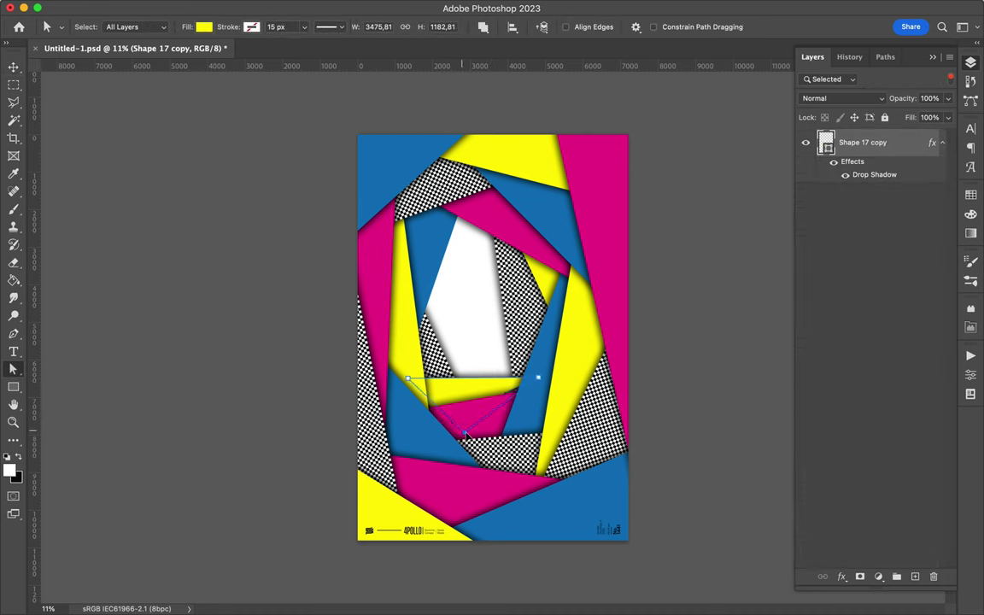
Step: Paste the drop shadow onto the Shape 16 layer
click(951, 79)
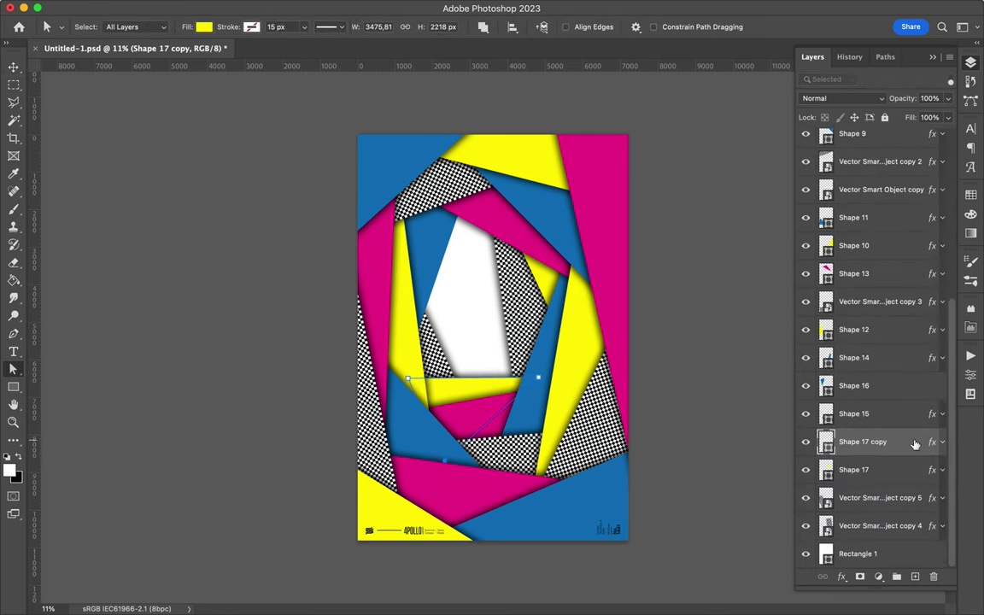
scroll(893, 478, up, 2)
key(v)
key(a)
key(v)
click(920, 385)
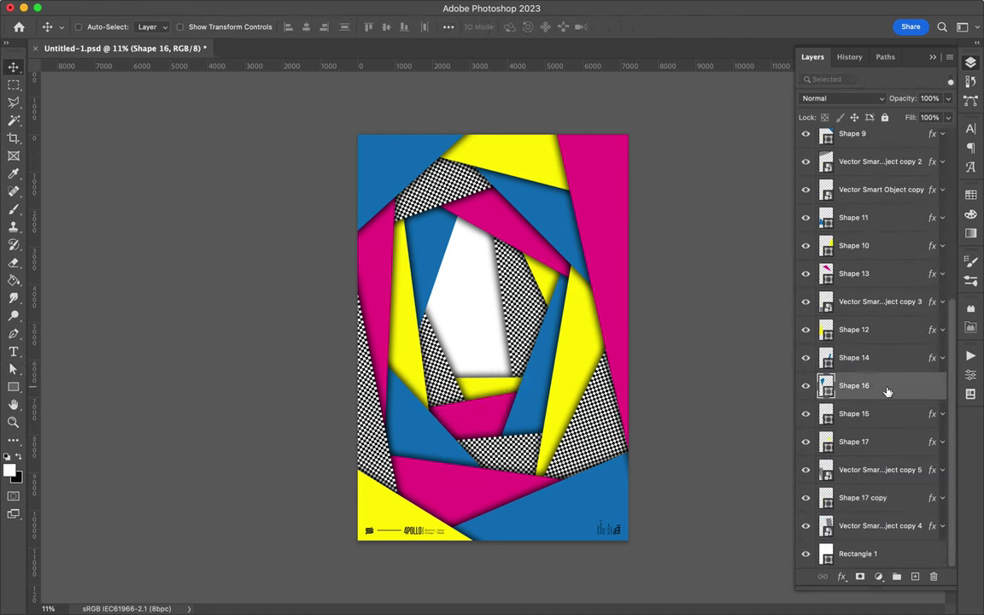
right_click(920, 385)
click(752, 491)
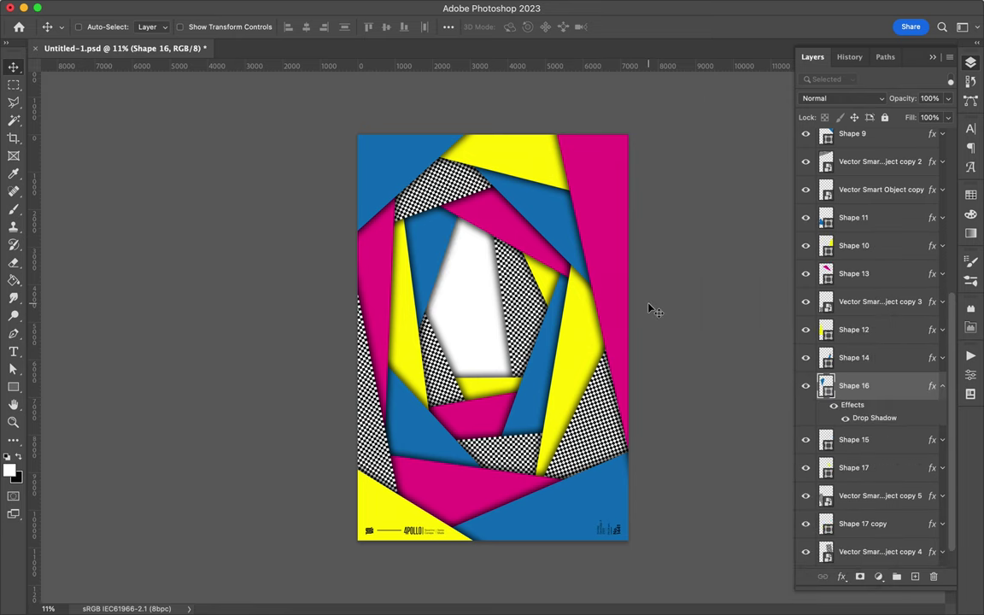
Step: Draw a new triangle, Shape 18, and fill it magenta
key(p)
click(433, 341)
click(522, 365)
click(519, 389)
key(a)
click(203, 30)
click(139, 90)
Step: Paste the drop shadow onto Shape 18 and move it just above Rectangle 1
key(v)
drag(854, 385, 854, 506)
right_click(854, 444)
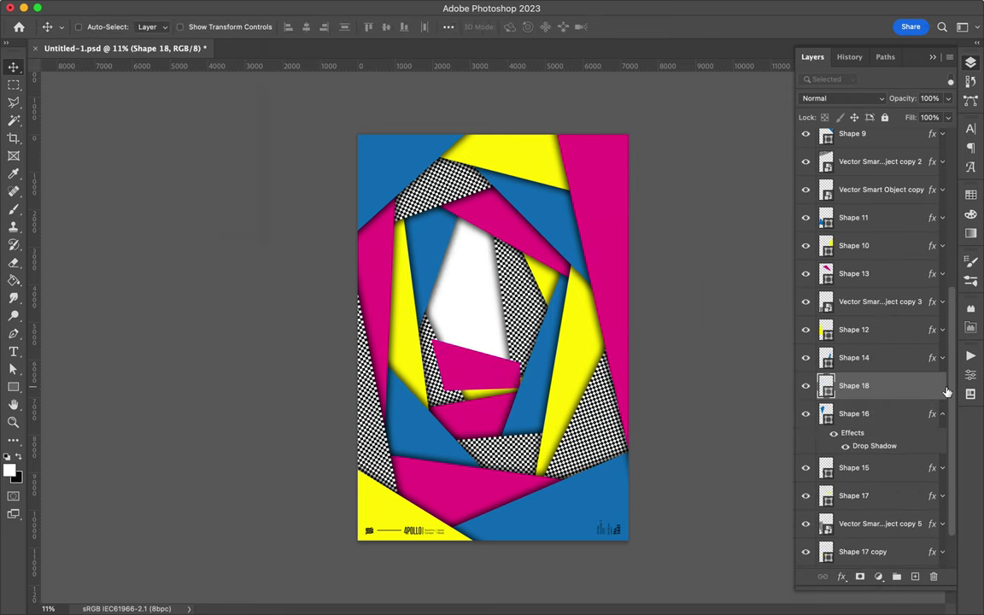
click(854, 444)
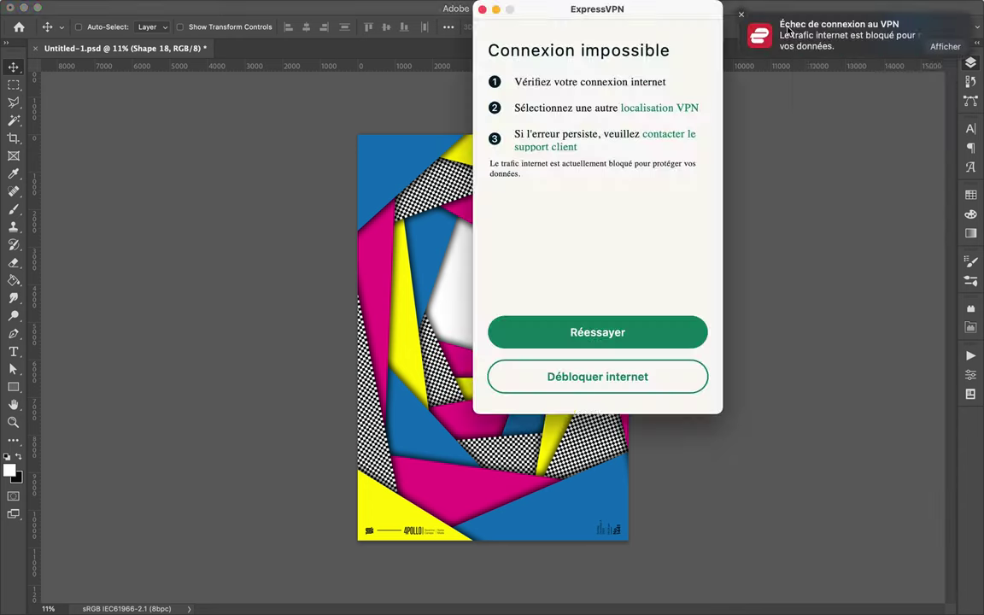
drag(894, 424, 833, 534)
Step: Draw a yellow triangle, Shape 19, with a pasted drop shadow
key(p)
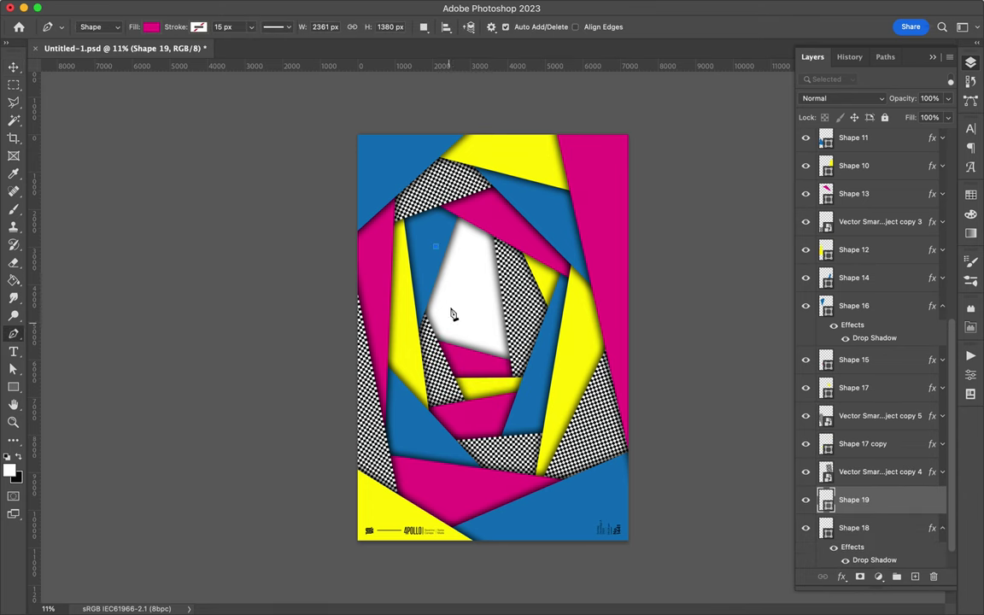
click(480, 224)
click(151, 26)
click(62, 90)
key(v)
right_click(905, 503)
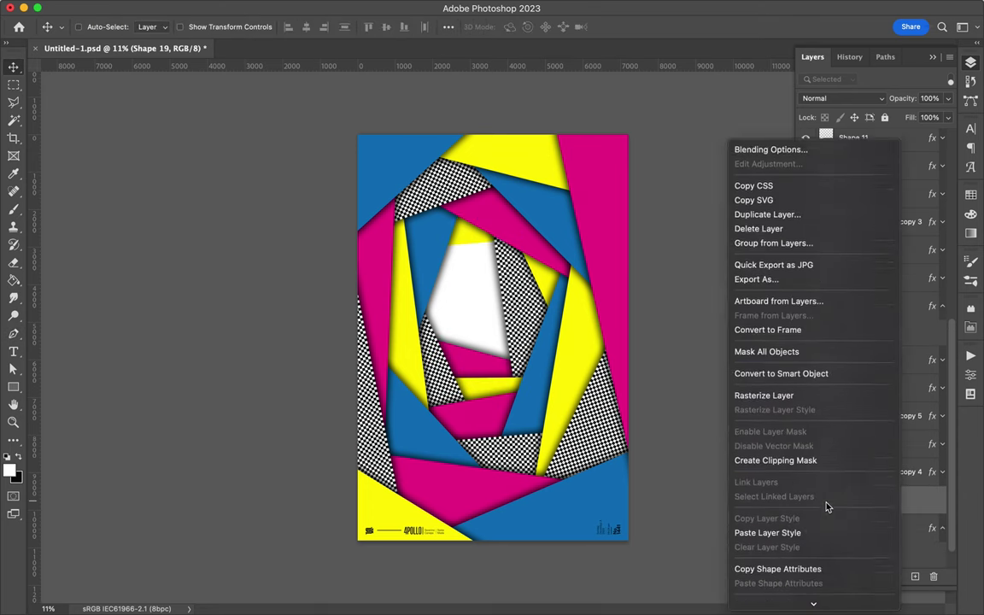
click(822, 436)
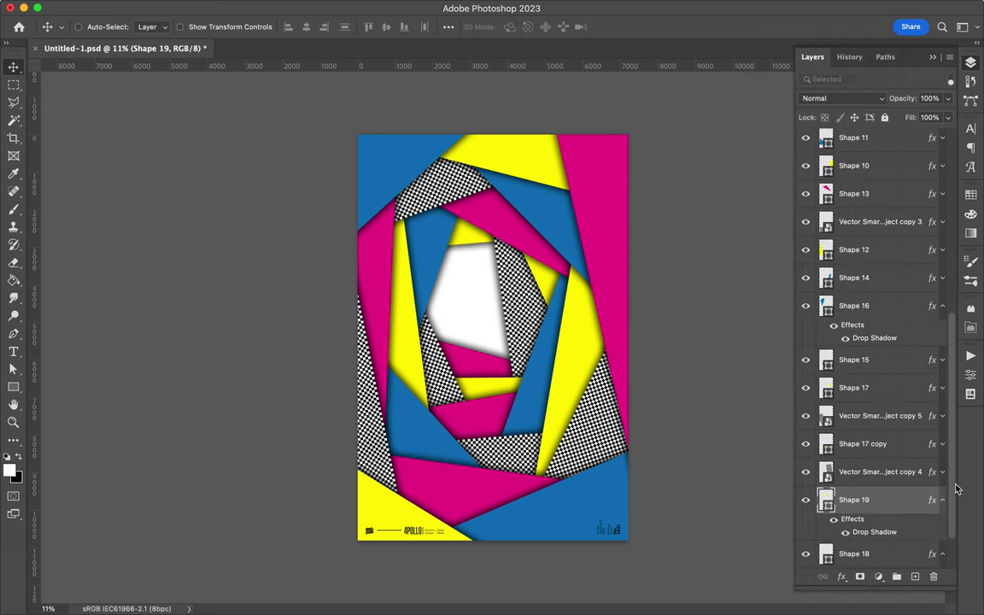
Step: Reshape Shape 20 by moving one corner, then move it down two places in the stack
key(p)
key(a)
drag(445, 305, 436, 260)
key(ctrl+bracketleft)
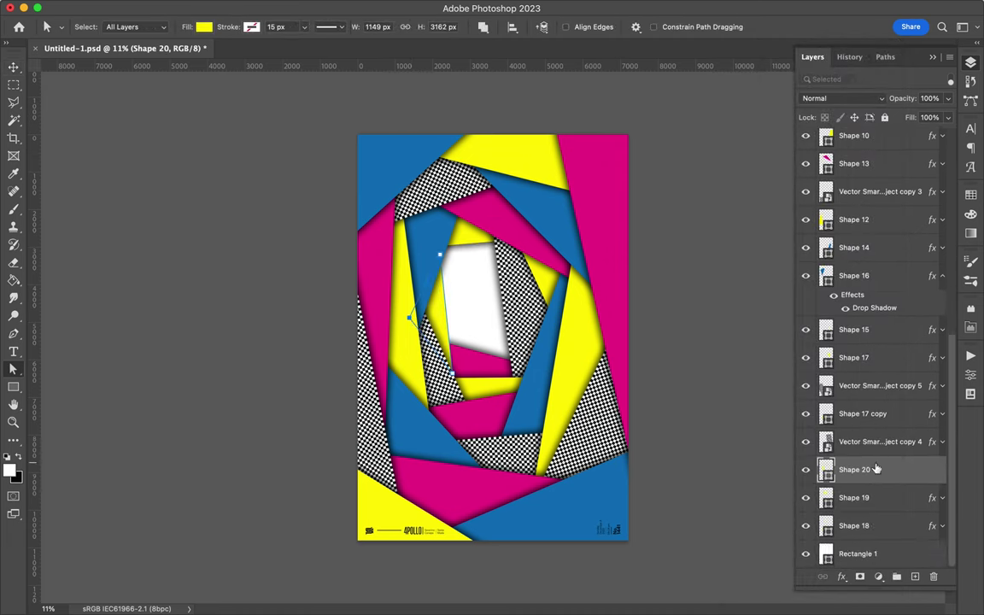
key(ctrl+bracketleft)
key(v)
Step: Rasterize the selected layer
right_click(927, 526)
click(757, 431)
right_click(897, 525)
key(Escape)
Step: Draw a new shape, Shape 21, filled with blue
key(p)
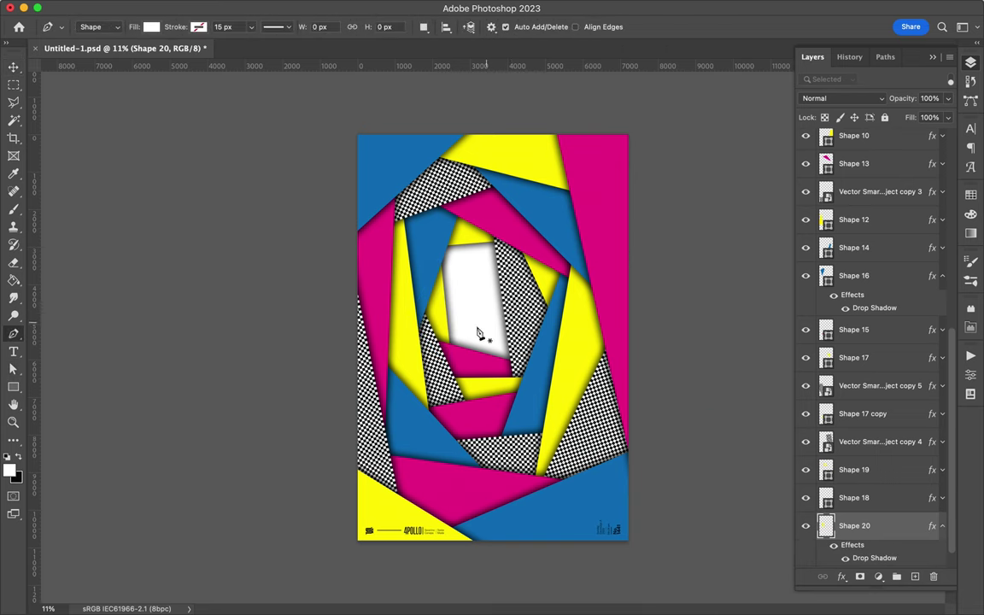
click(514, 364)
key(a)
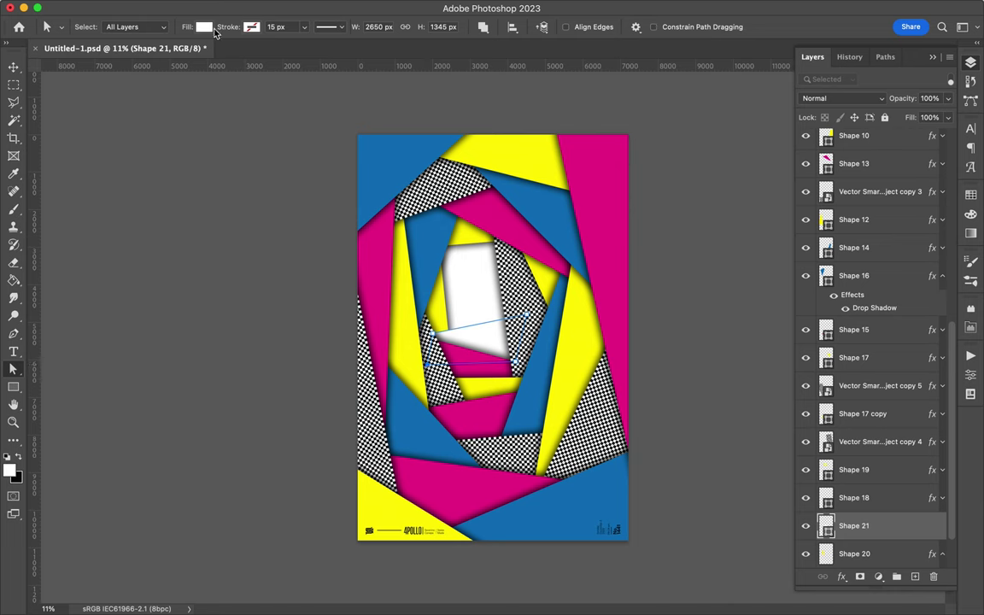
click(215, 32)
key(Escape)
key(v)
Step: Place Shape 21 just below Shape 20, paste its drop shadow and nudge it
scroll(885, 503, down, 2)
drag(885, 474, 889, 537)
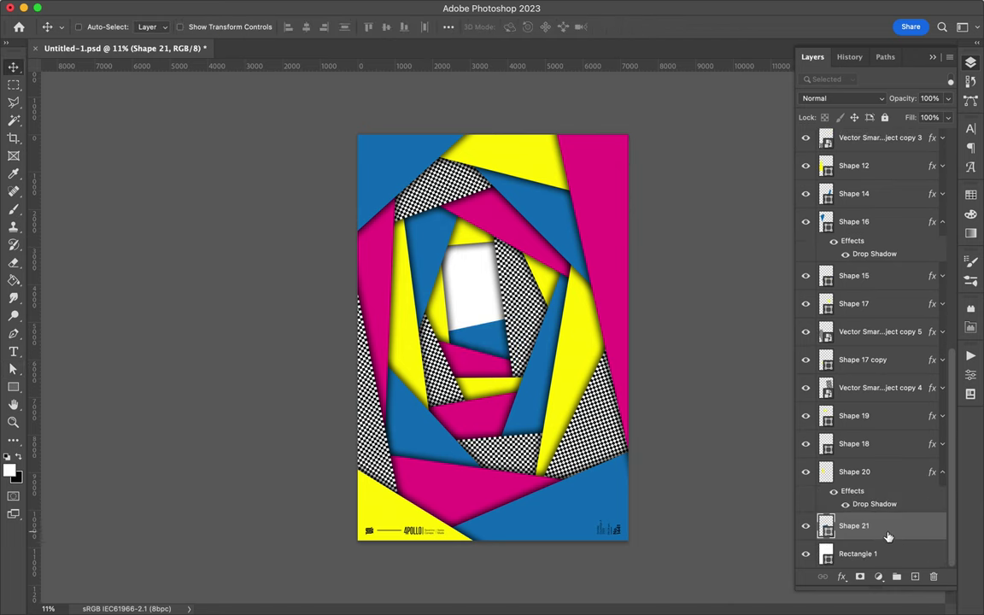
right_click(889, 537)
click(826, 525)
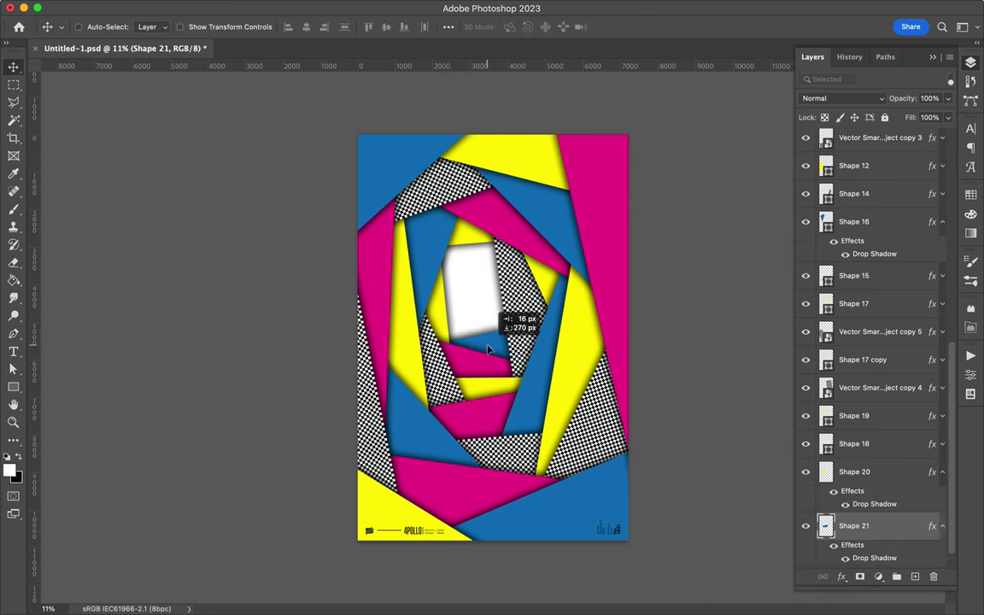
drag(489, 348, 488, 347)
Step: Draw magenta Shape 22 with a pasted drop shadow
key(p)
key(a)
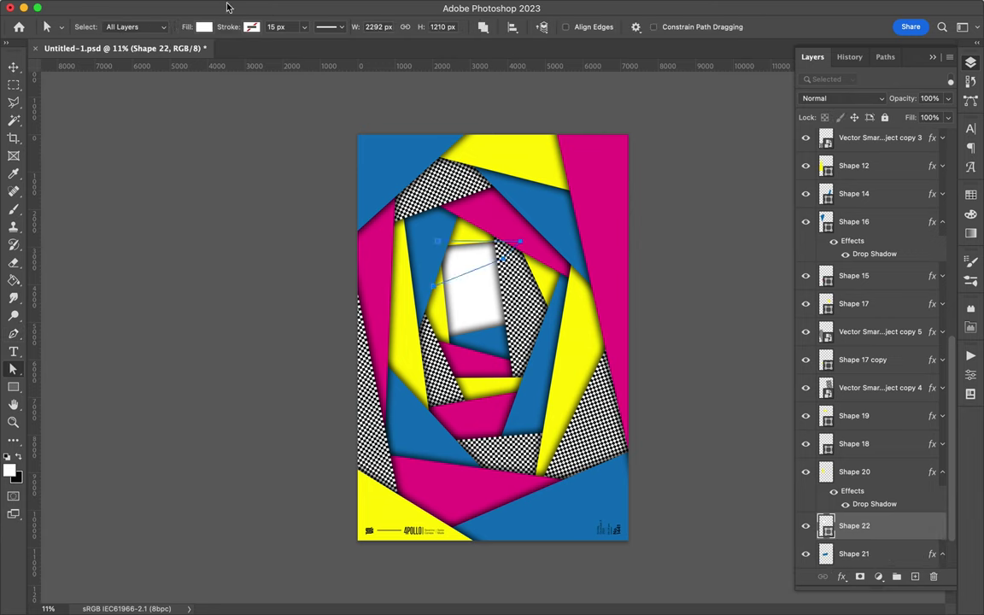
click(203, 27)
click(117, 100)
right_click(910, 530)
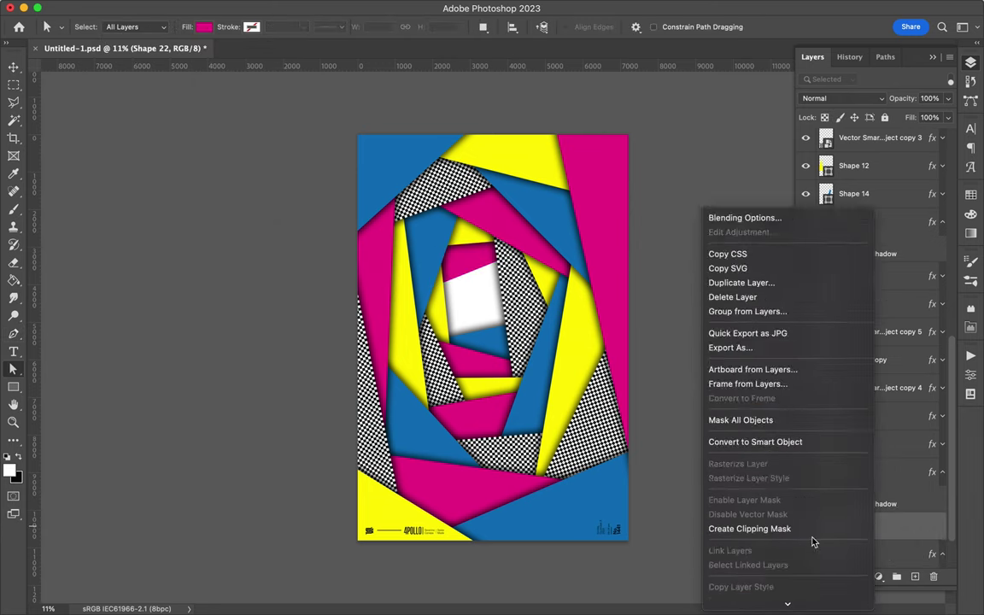
click(812, 568)
Step: Duplicate the checkered pattern layer, move it down the stack and resize it in the centre
ctrl+click(514, 289)
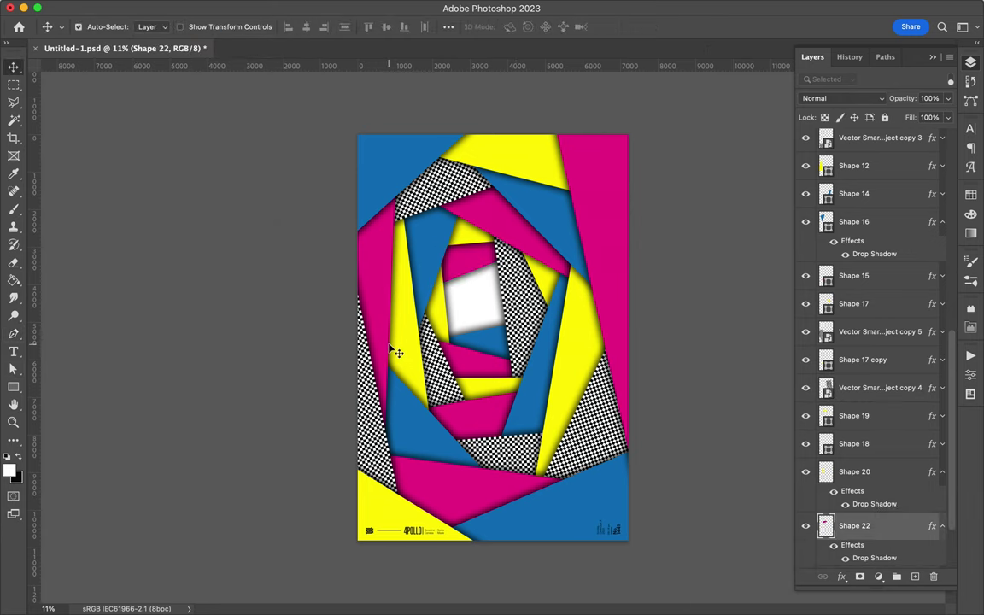
key(ctrl+j)
key(ctrl+t)
key(Return)
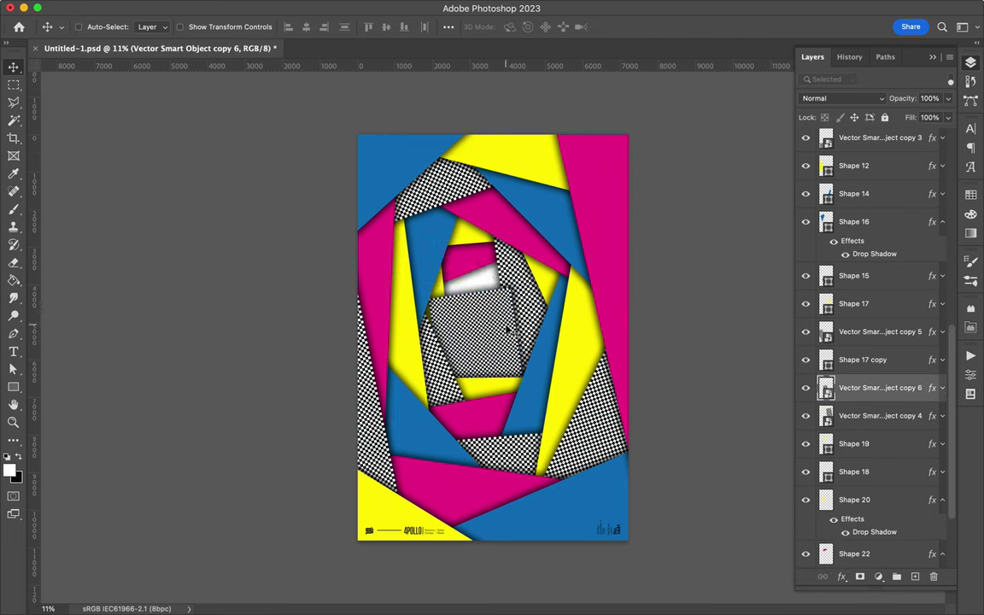
drag(880, 279, 870, 537)
key(ctrl+t)
key(Return)
Step: Duplicate Shape 20, move the copy near the bottom of the stack and rotate it
ctrl+click(492, 303)
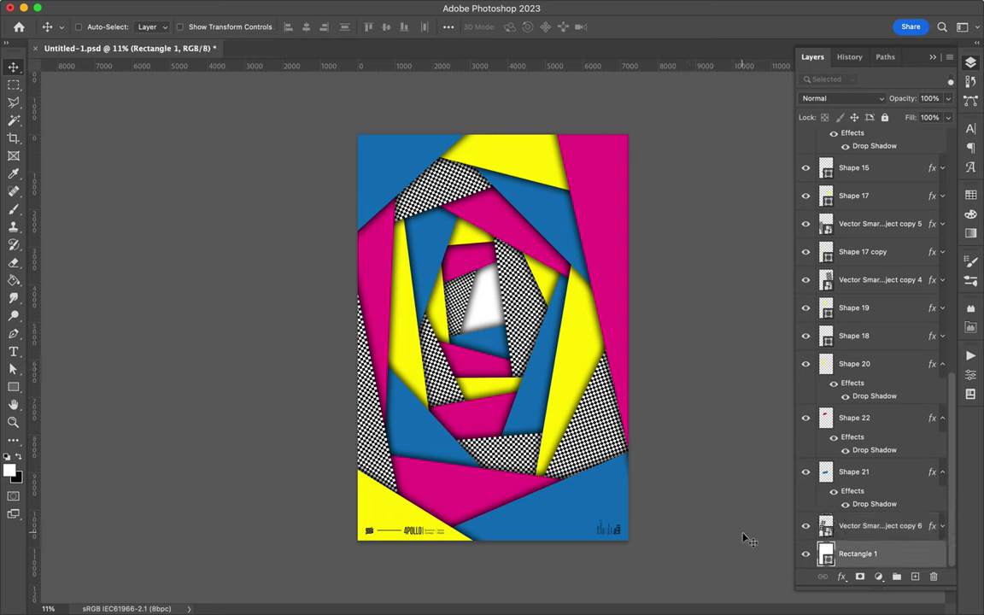
ctrl+click(439, 314)
key(ctrl+j)
drag(863, 363, 870, 551)
key(ctrl+t)
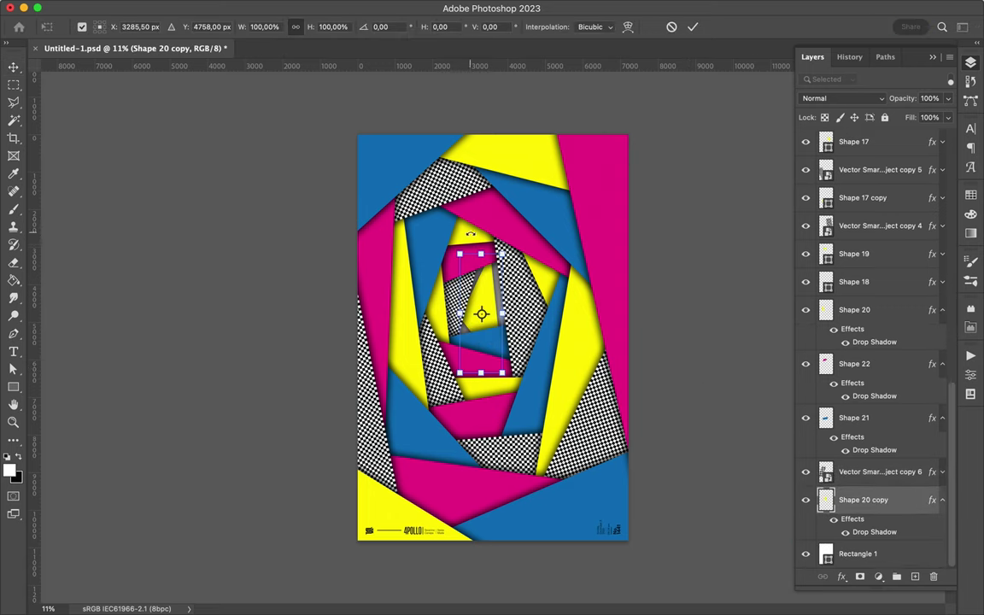
key(Return)
key(ctrl+t)
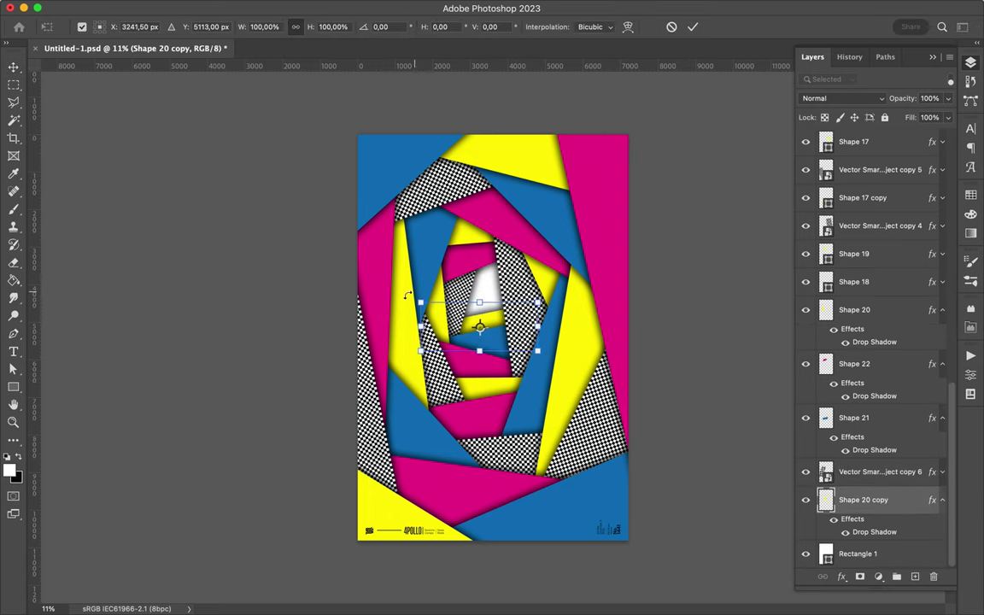
key(Return)
Step: Draw blue Shape 23 with a pasted drop shadow
key(p)
key(a)
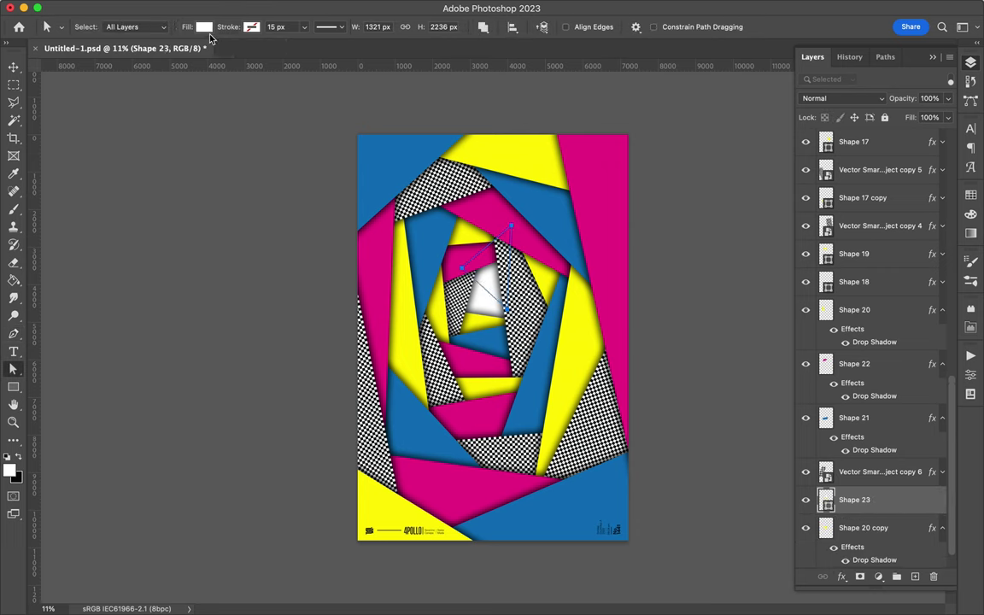
click(203, 27)
click(119, 93)
right_click(899, 501)
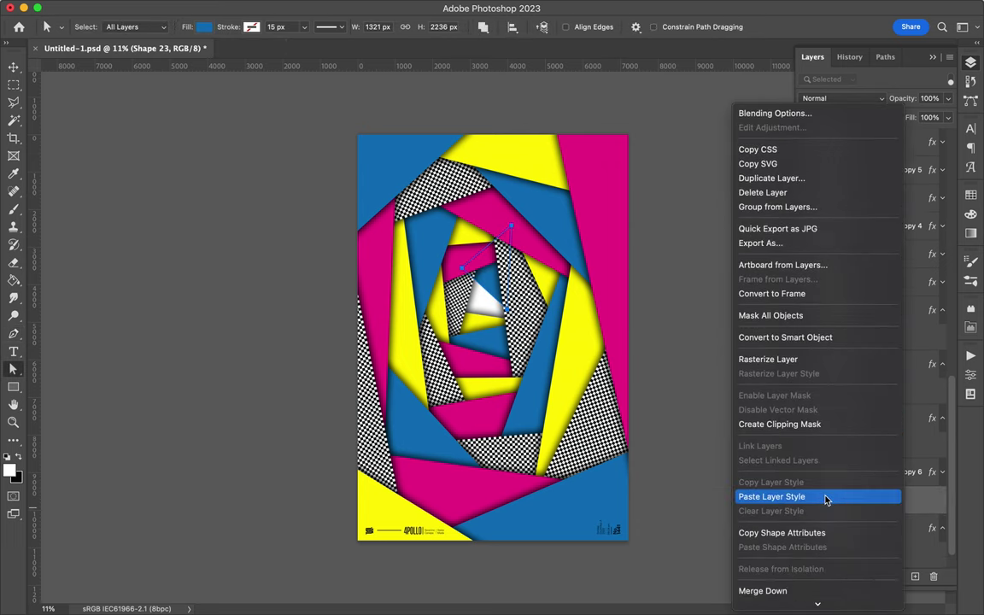
click(825, 498)
key(v)
Step: Draw magenta Shape 24, move it lower in the stack and paste its drop shadow
key(ctrl+v)
key(a)
click(203, 27)
click(112, 90)
drag(874, 419, 874, 509)
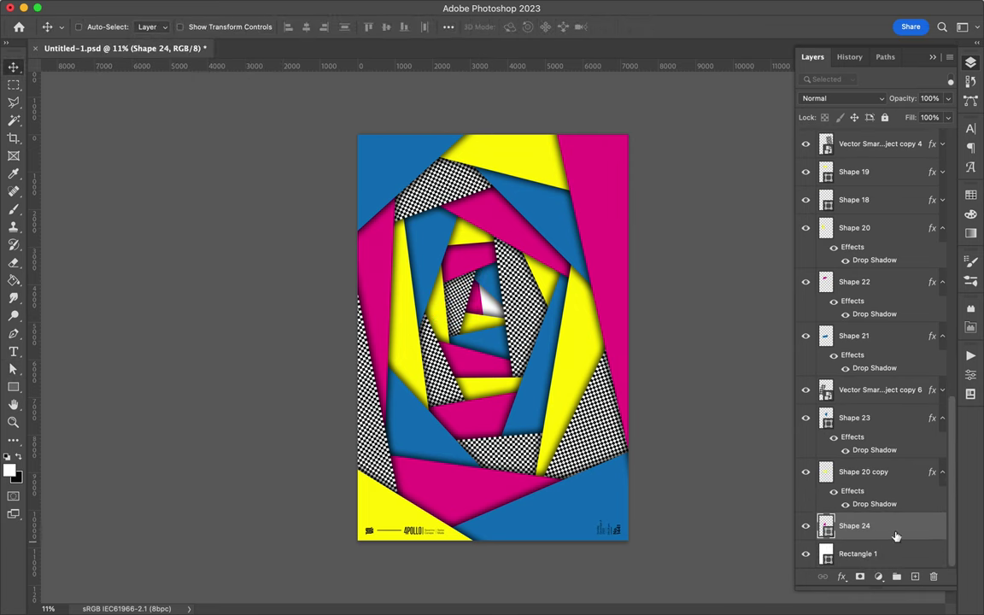
right_click(897, 534)
click(776, 468)
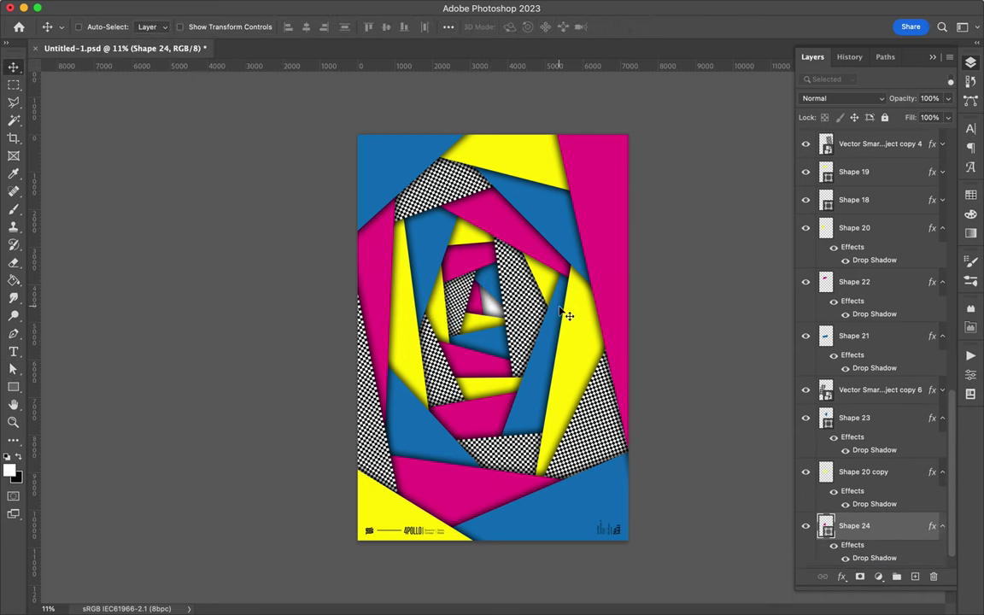
ctrl+click(376, 299)
Step: Draw a blue circle on the poster's left side and paste the drop shadow onto it
key(u)
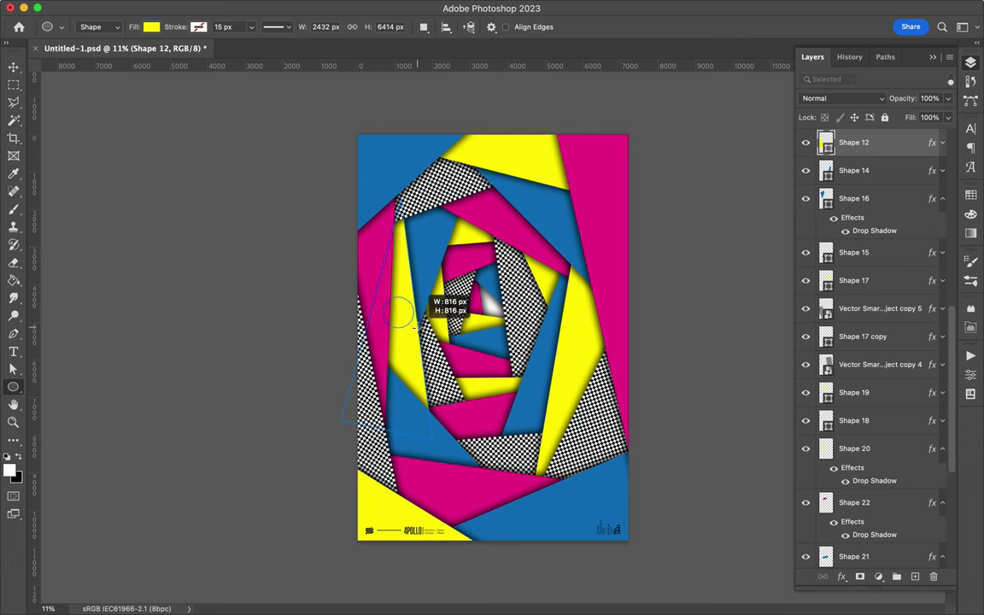
drag(417, 324, 417, 325)
key(v)
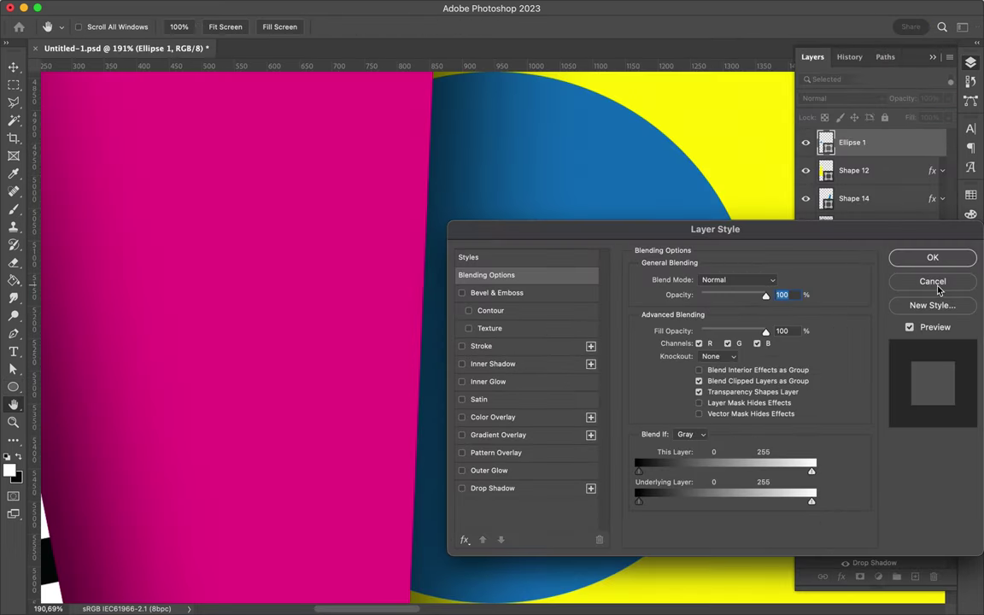
click(934, 282)
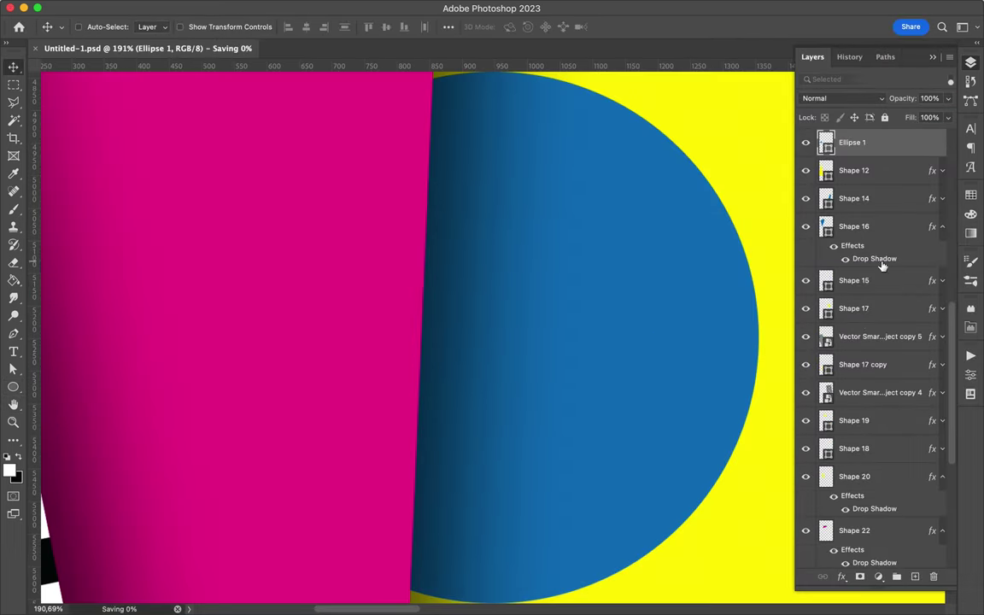
key(super+0)
click(683, 7)
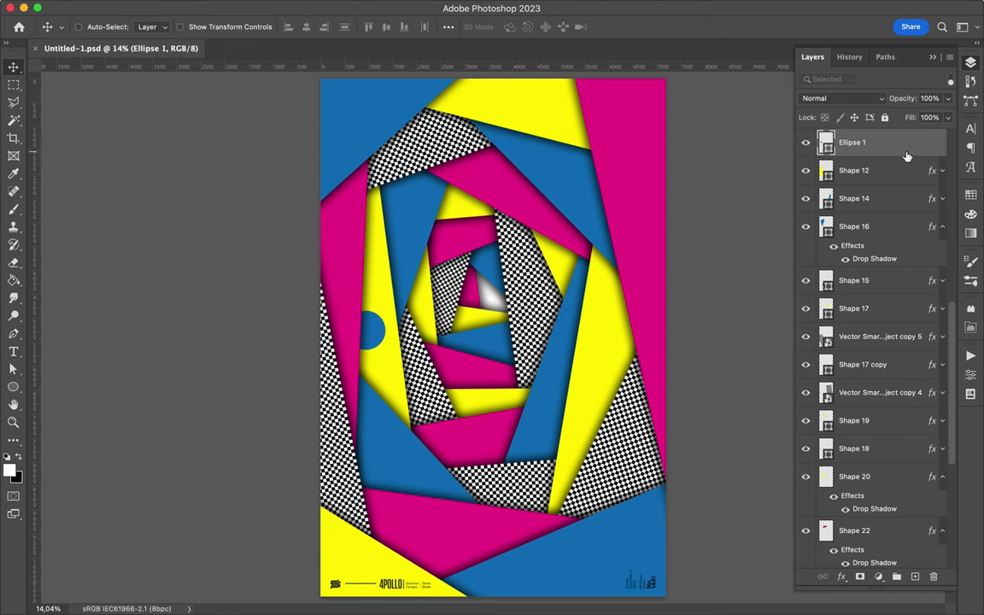
right_click(905, 149)
click(794, 319)
Step: Move the blue circle against the left edge and lower its drop shadow opacity
drag(373, 355, 372, 340)
double_click(907, 143)
drag(765, 296, 725, 308)
click(573, 485)
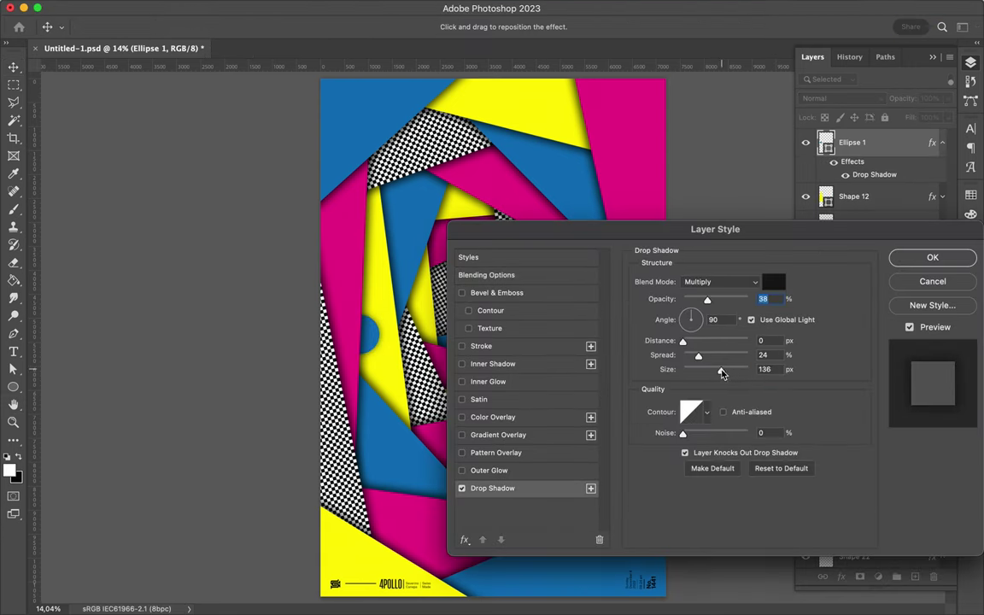
key(Return)
Step: Duplicate the circle lower on the poster and enlarge the copy
right_click(820, 137)
click(485, 366)
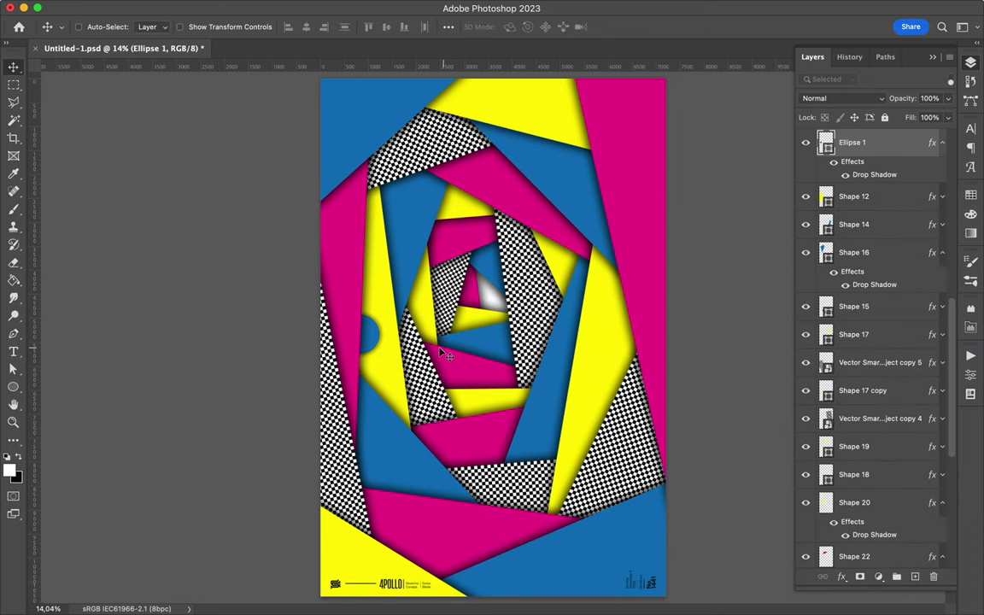
drag(588, 380, 569, 441)
key(ctrl+t)
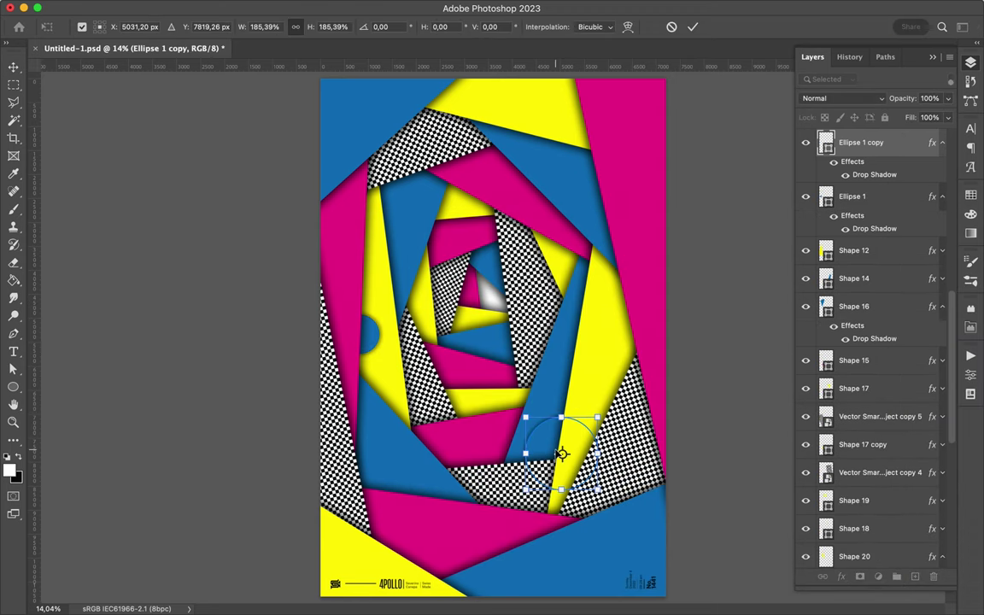
mouse_move(526, 491)
mouse_down()
mouse_move(455, 577)
mouse_move(677, 421)
mouse_up()
key(Return)
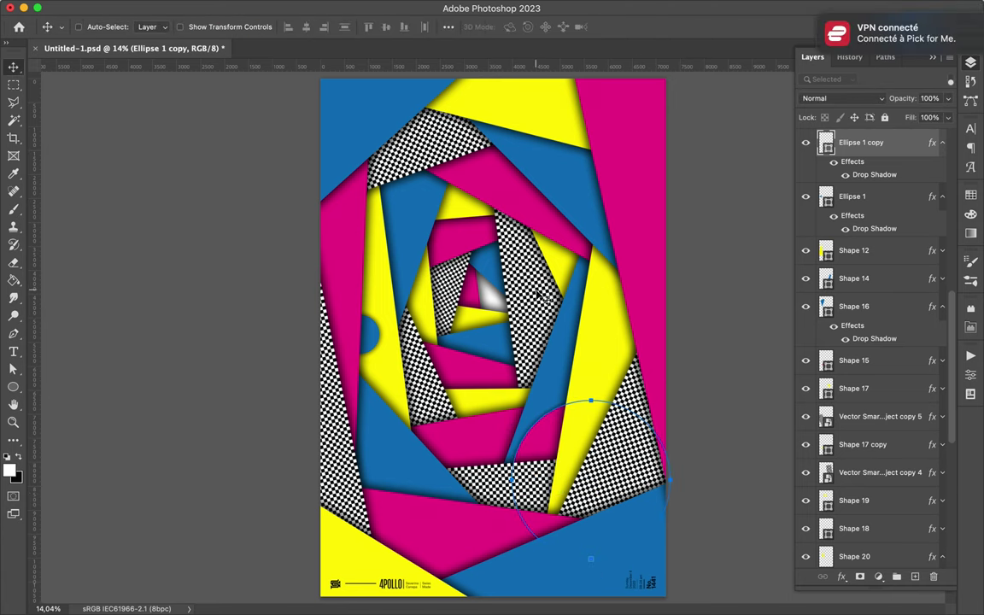
Step: Cut a checkered circle from Vector Smart Object copy 4, move it upper right, and shadow it
ctrl+click(496, 318)
key(m)
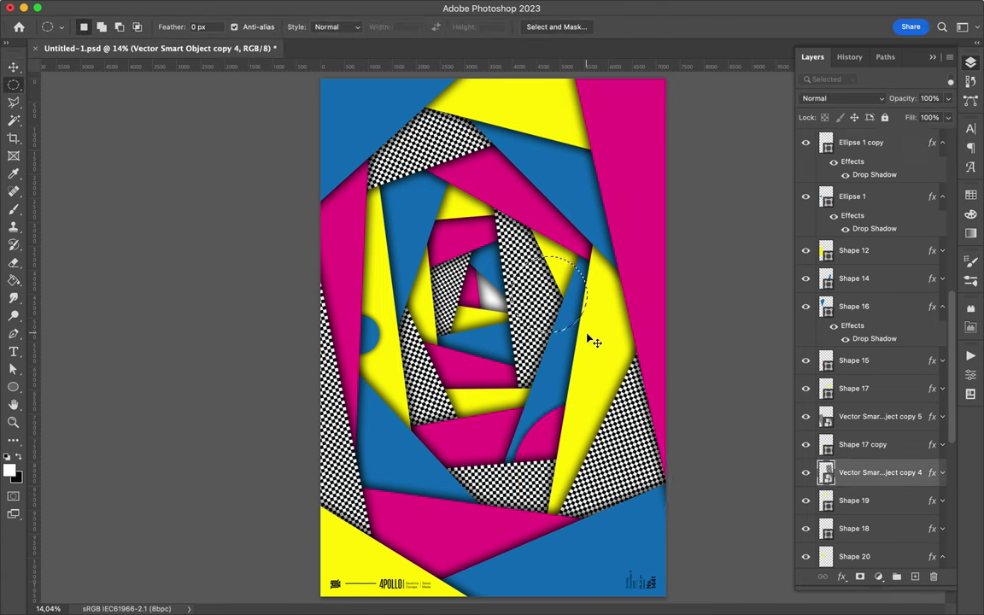
key(ctrl+j)
key(v)
mouse_move(854, 472)
mouse_down()
mouse_move(870, 411)
mouse_move(854, 147)
mouse_up()
drag(587, 102, 588, 145)
right_click(854, 161)
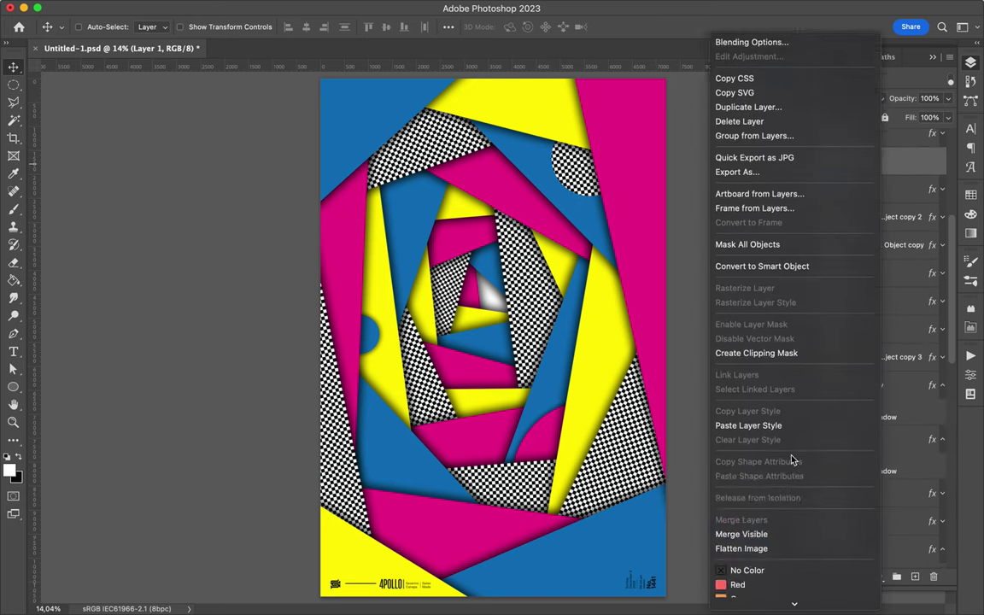
click(769, 448)
Step: Transform the large Ellipse 1 copy and place a yellow circle copy near the top
ctrl+click(542, 442)
key(ctrl+t)
key(Return)
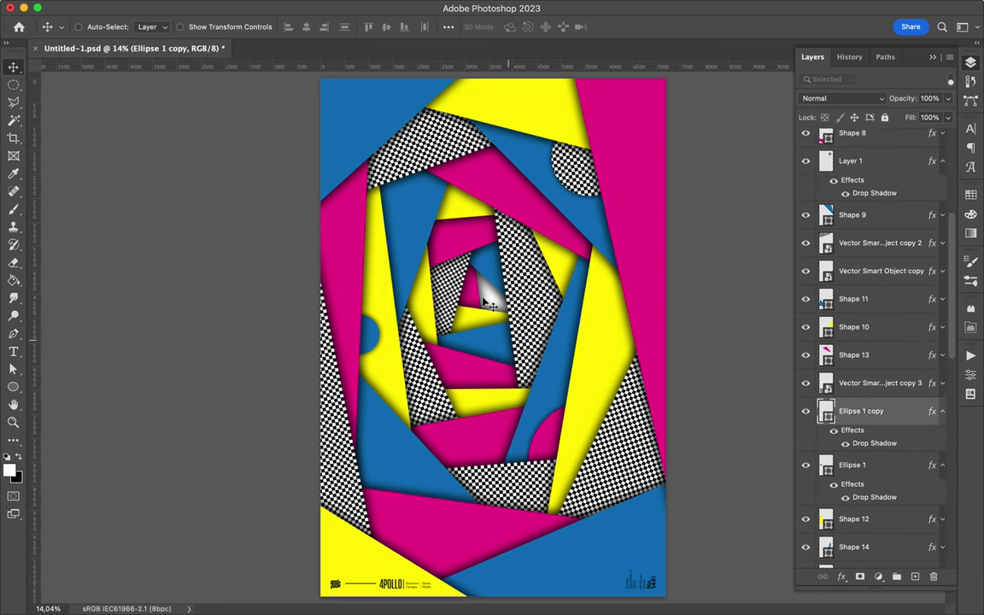
ctrl+click(376, 346)
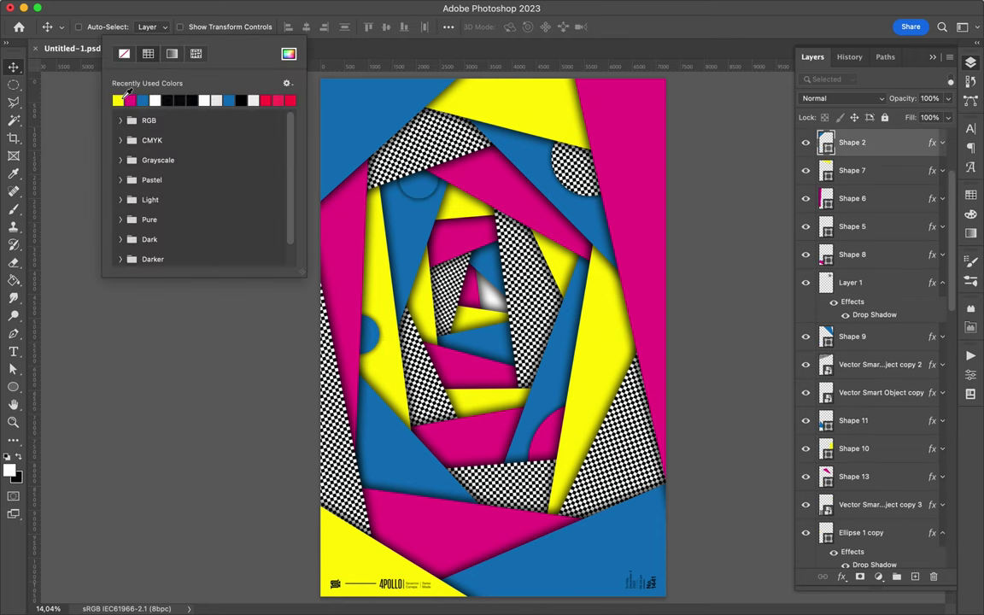
drag(436, 188, 427, 183)
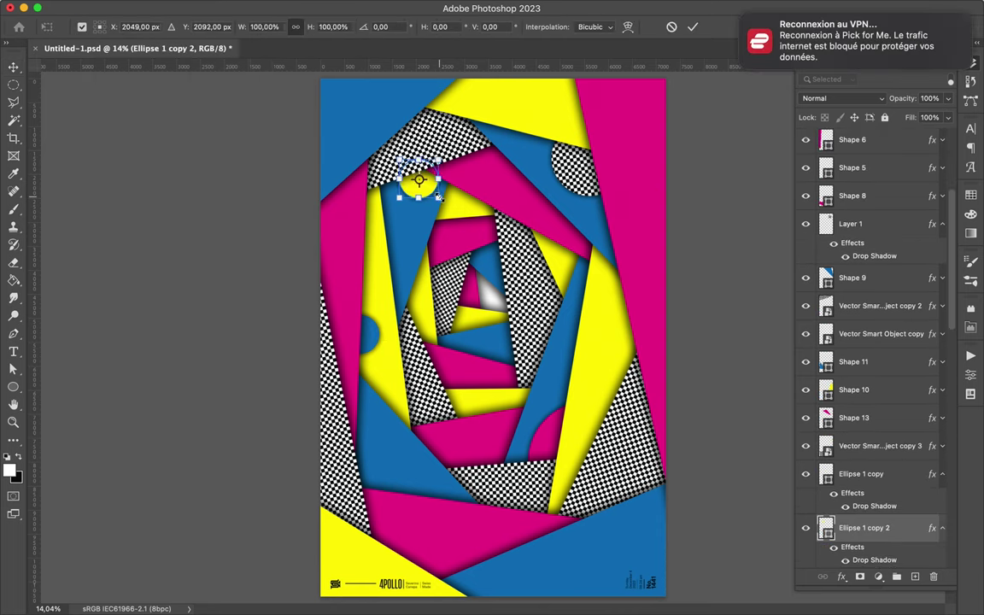
Step: Duplicate the checkered circle to the bottom edge and shrink it
click(851, 223)
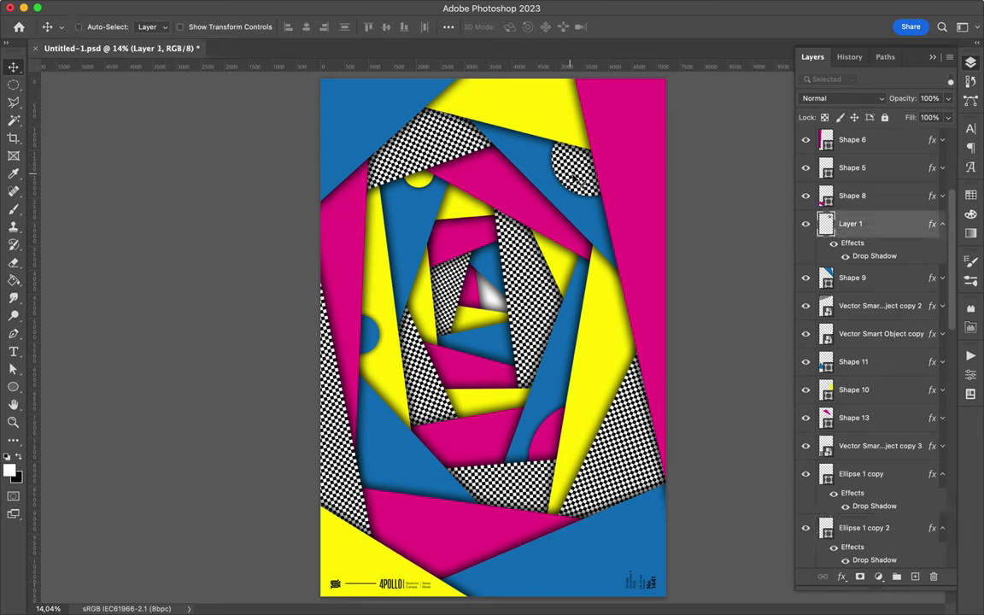
drag(850, 223, 854, 153)
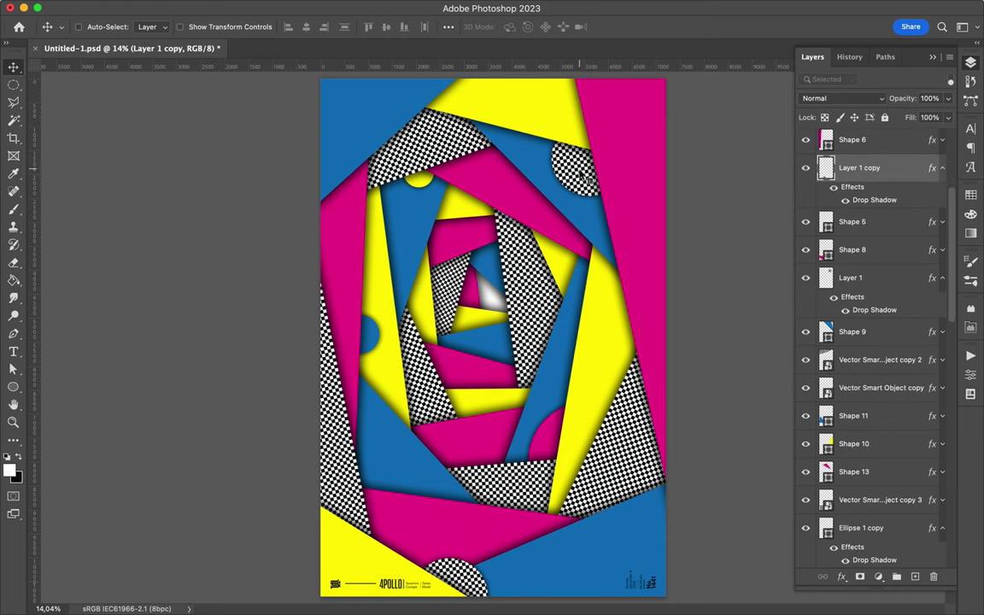
key(super+t)
drag(585, 180, 594, 169)
key(Return)
super+click(526, 294)
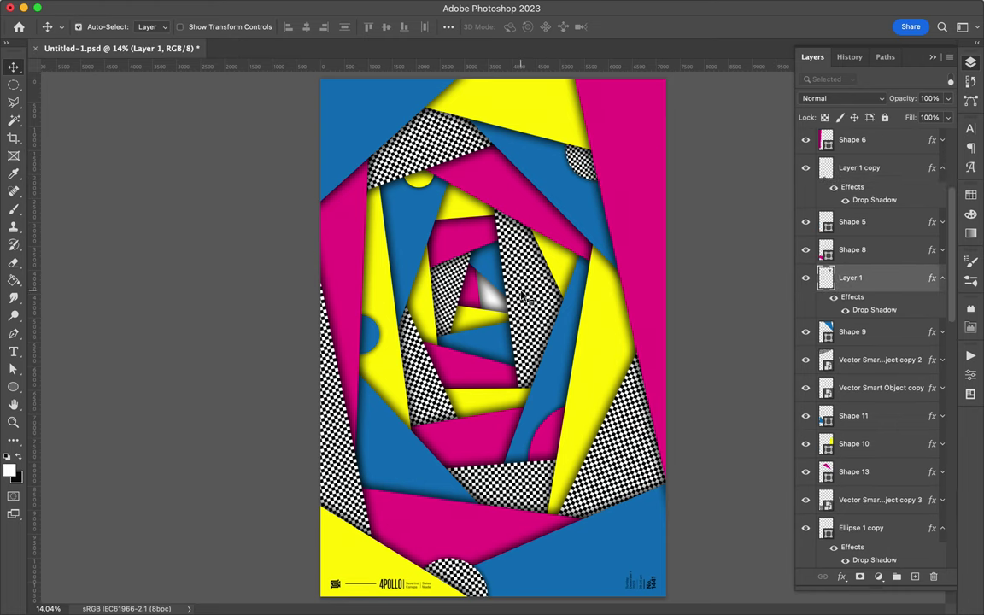
click(523, 296)
key(p)
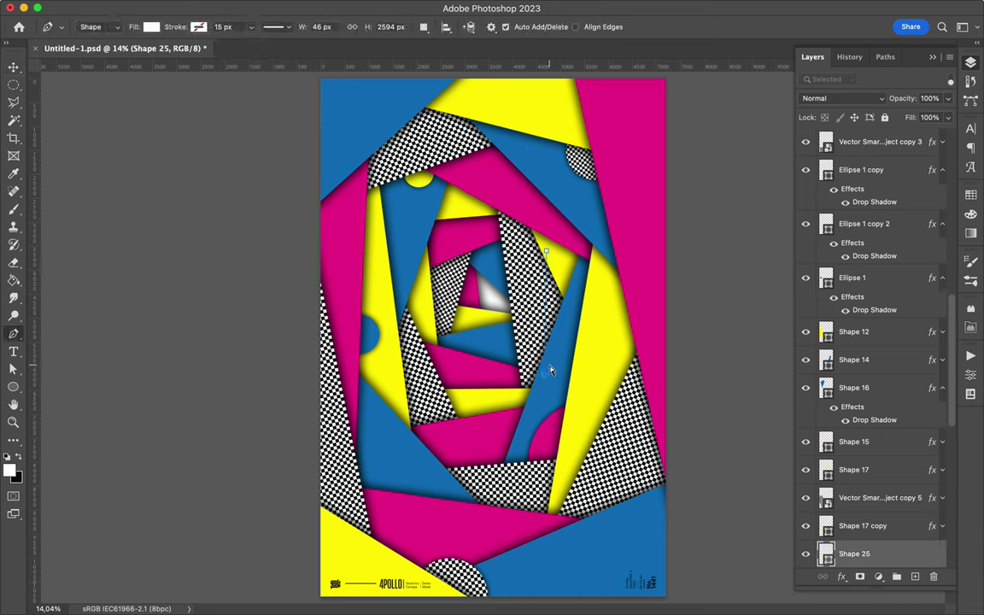
Step: Draw a new shape at the left edge and stack Shape 26 below Shape 7
click(316, 233)
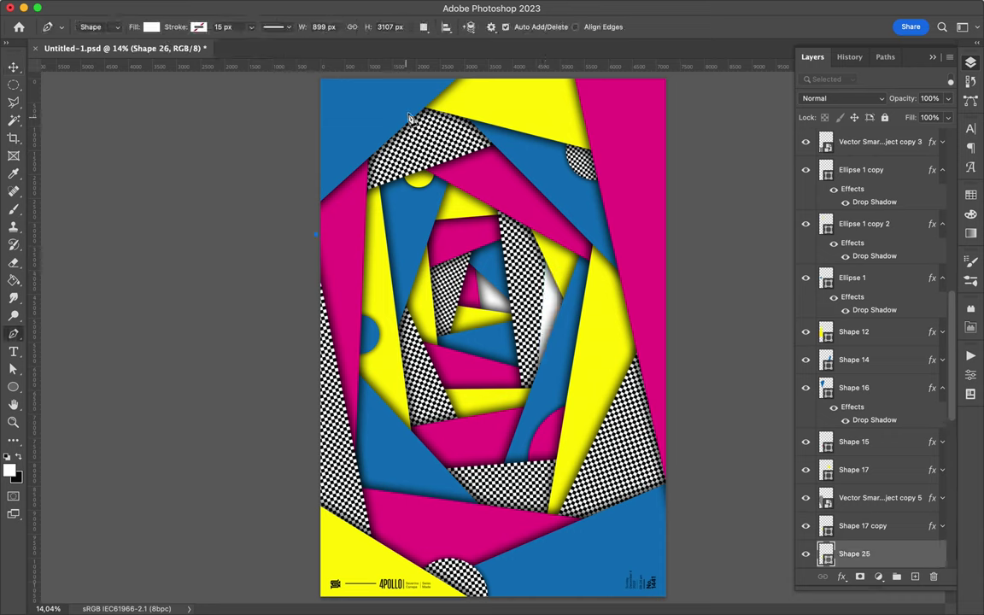
key(v)
right_click(796, 555)
key(Escape)
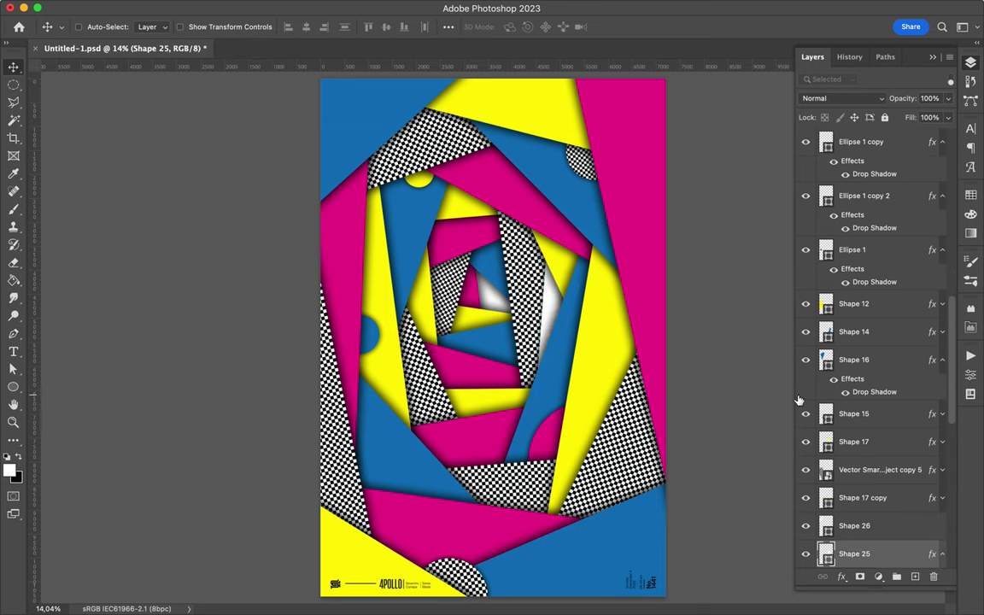
key(a)
right_click(868, 517)
key(Escape)
mouse_move(855, 526)
mouse_down()
mouse_move(857, 133)
mouse_move(854, 323)
mouse_up()
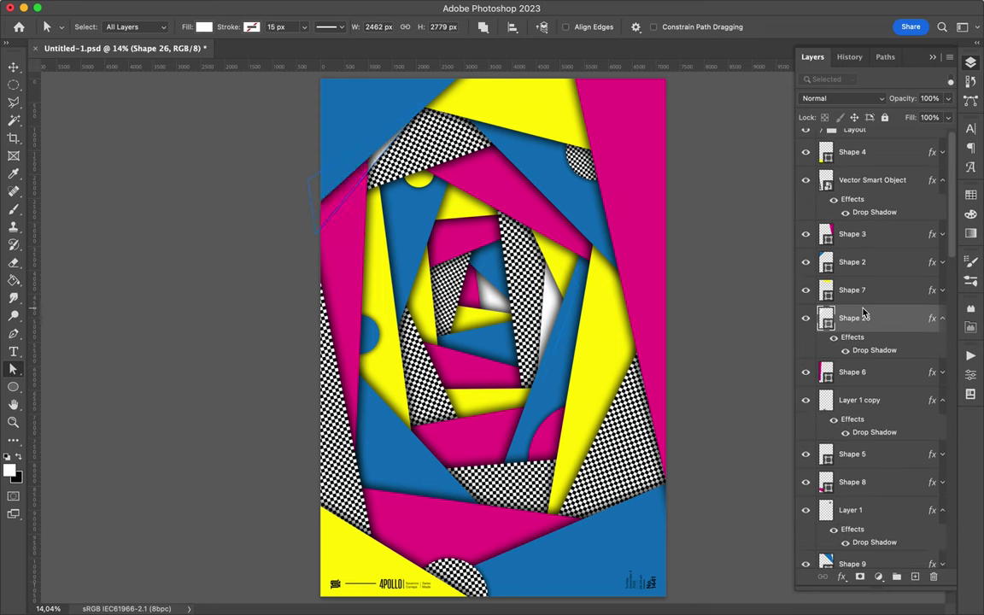
Step: Duplicate Shape 2, rotate the copy, and raise it above Vector Smart Object
scroll(564, 131, down, 1)
key(v)
click(352, 119)
key(ctrl+alt+t)
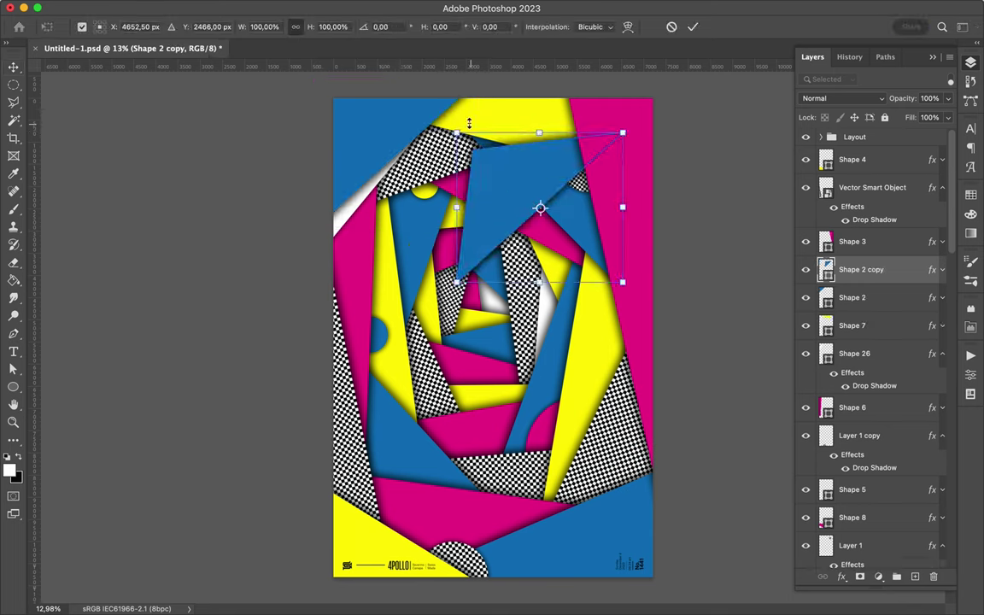
drag(649, 128, 630, 85)
key(Return)
key(ctrl+bracketright)
Step: Make the Shape 2 copy white and rotate it into the top-right corner
key(a)
click(209, 31)
click(111, 81)
key(v)
key(ctrl+t)
drag(676, 121, 695, 169)
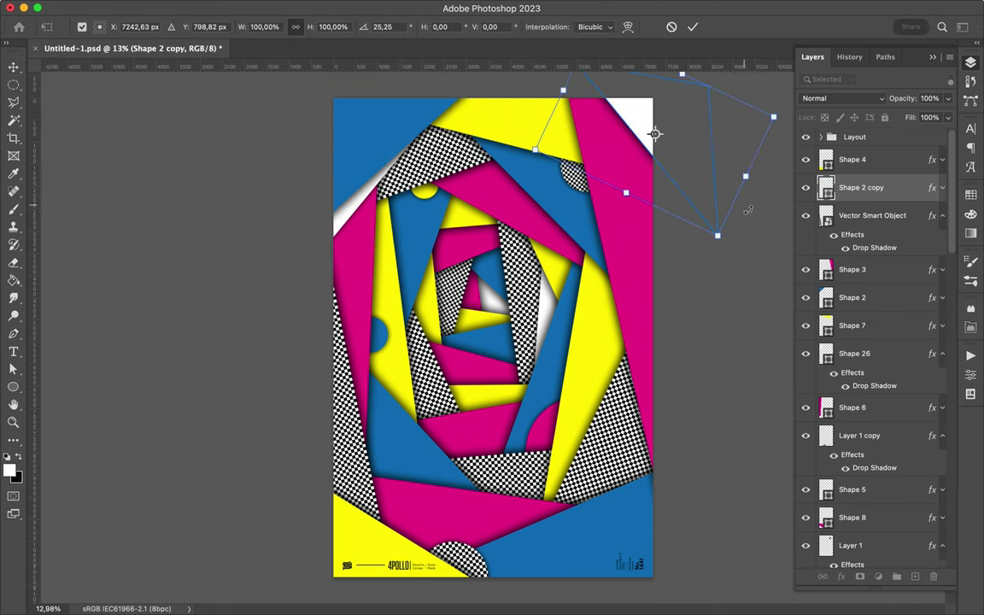
key(Return)
Step: Draw a new white corner shape at the bottom right of the poster
key(p)
drag(533, 587, 672, 496)
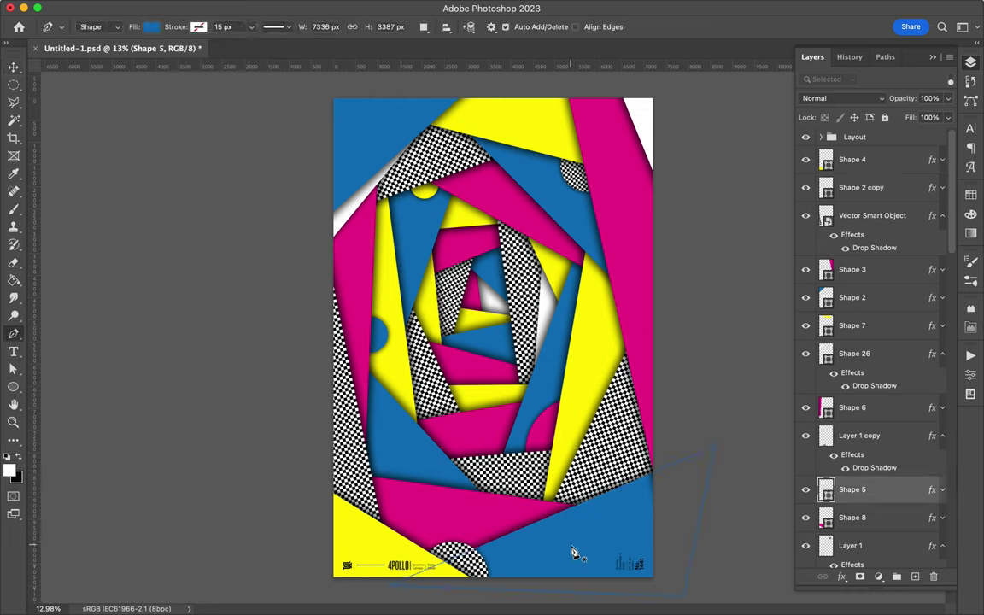
click(534, 590)
click(151, 27)
right_click(854, 490)
click(880, 300)
key(v)
Step: Copy Shape 5's drop shadow and paste it onto Shape 27
click(882, 555)
right_click(881, 556)
click(758, 349)
click(854, 490)
right_click(854, 490)
click(821, 465)
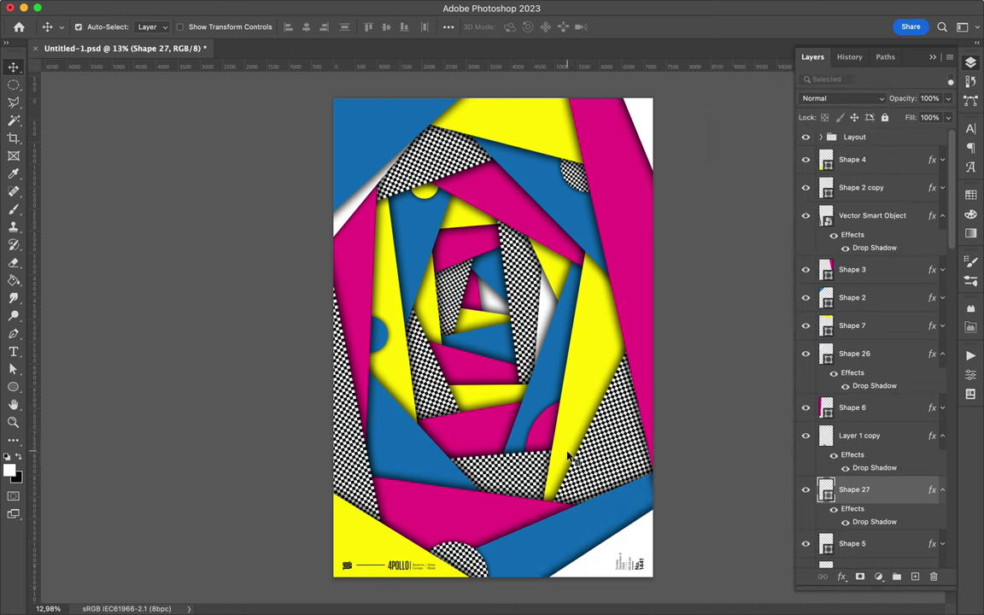
Step: Draw a white strip near the bottom as Shape 28 and give it the drop shadow
key(p)
click(472, 505)
click(576, 527)
key(v)
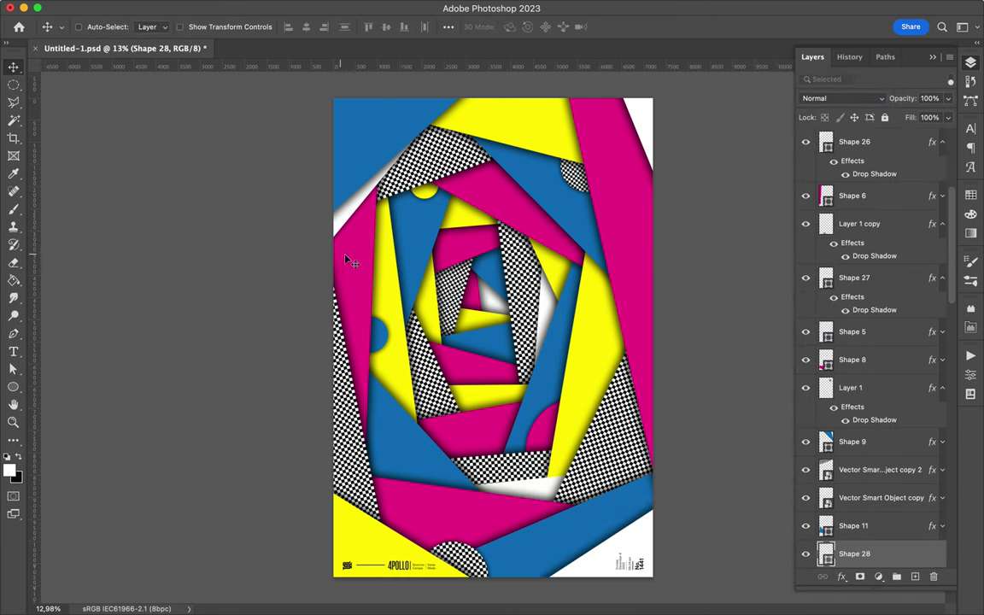
right_click(854, 553)
click(784, 459)
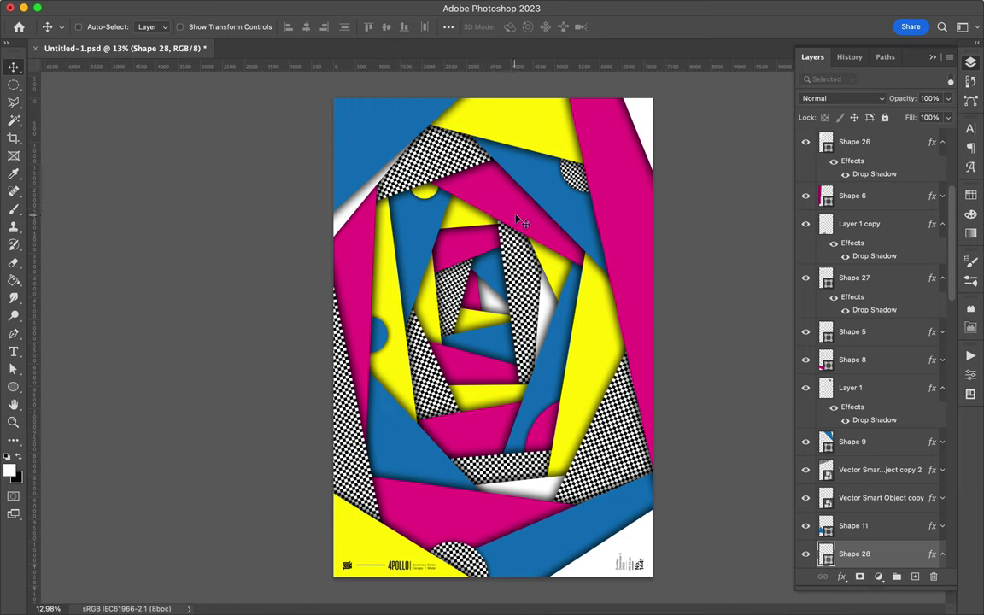
Step: Draw a white strip near the top and paste the drop shadow onto it
key(p)
click(498, 149)
click(563, 212)
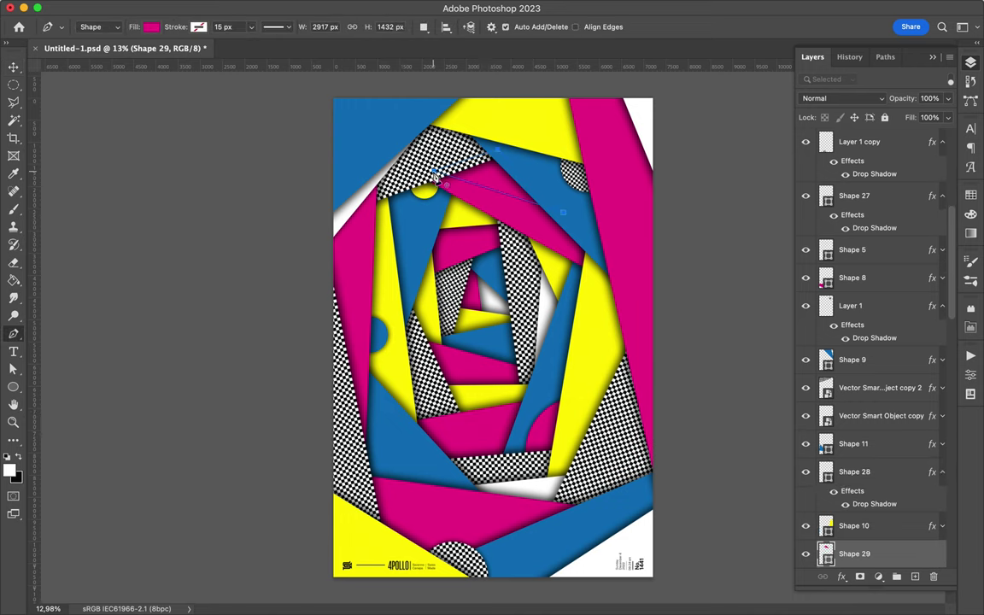
key(a)
click(203, 27)
key(Escape)
key(v)
right_click(854, 554)
click(803, 598)
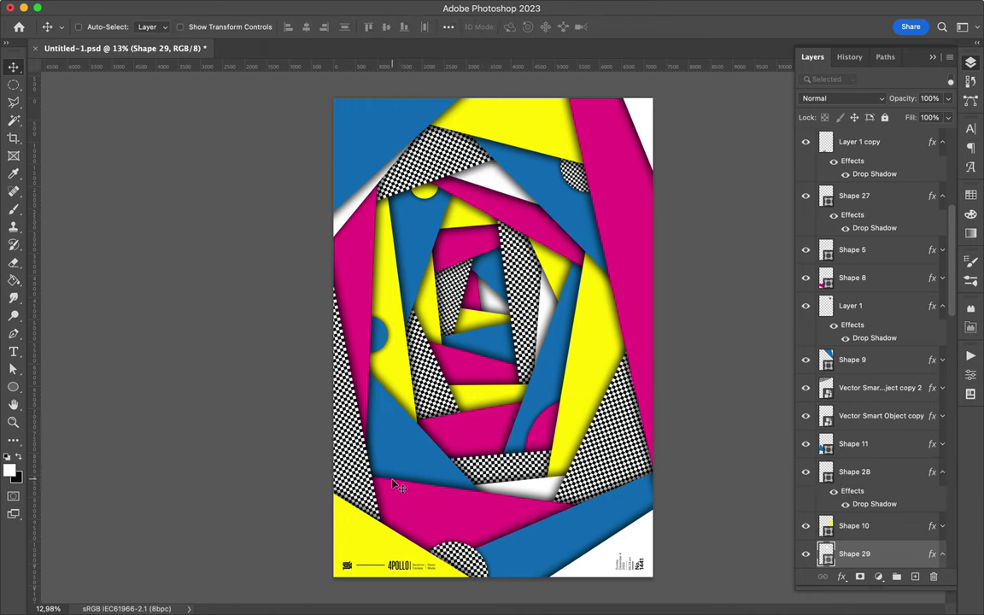
Step: Draw a yellow lower-left wedge (Shape 30) with the drop shadow, then save the poster
key(p)
click(347, 433)
click(358, 473)
click(459, 506)
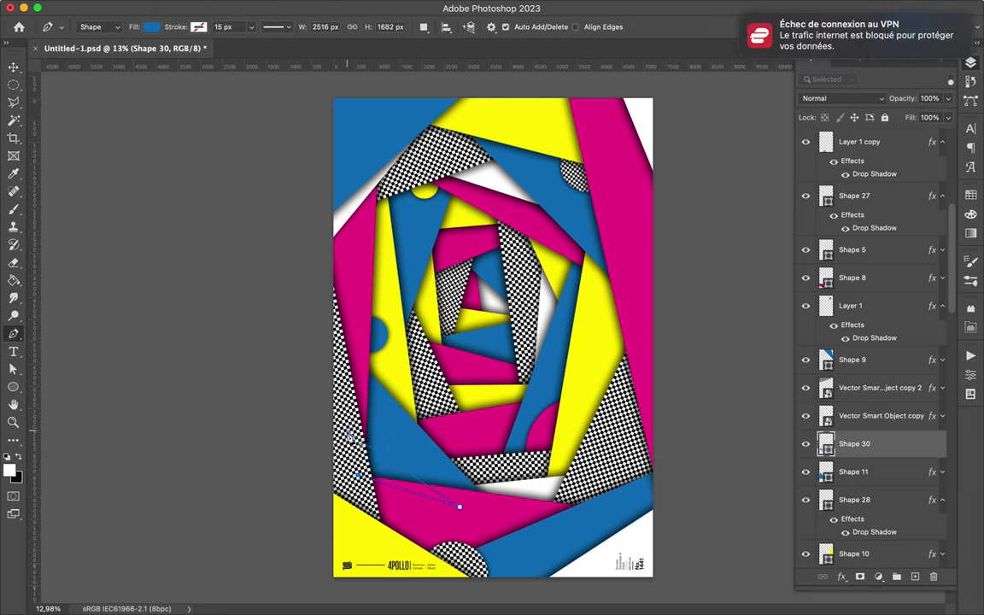
key(a)
click(204, 27)
right_click(854, 443)
click(820, 548)
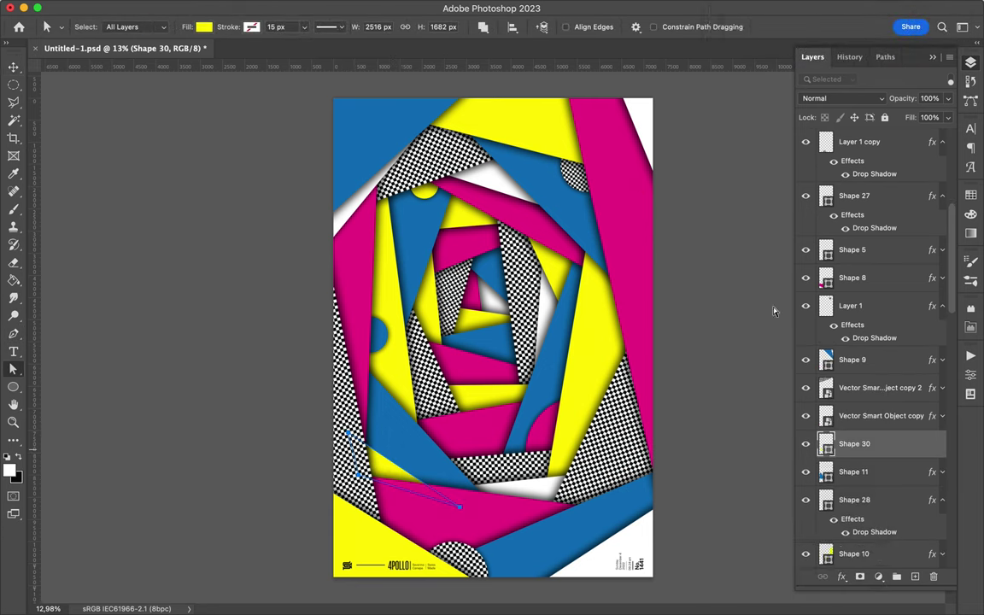
key(v)
key(ctrl+s)
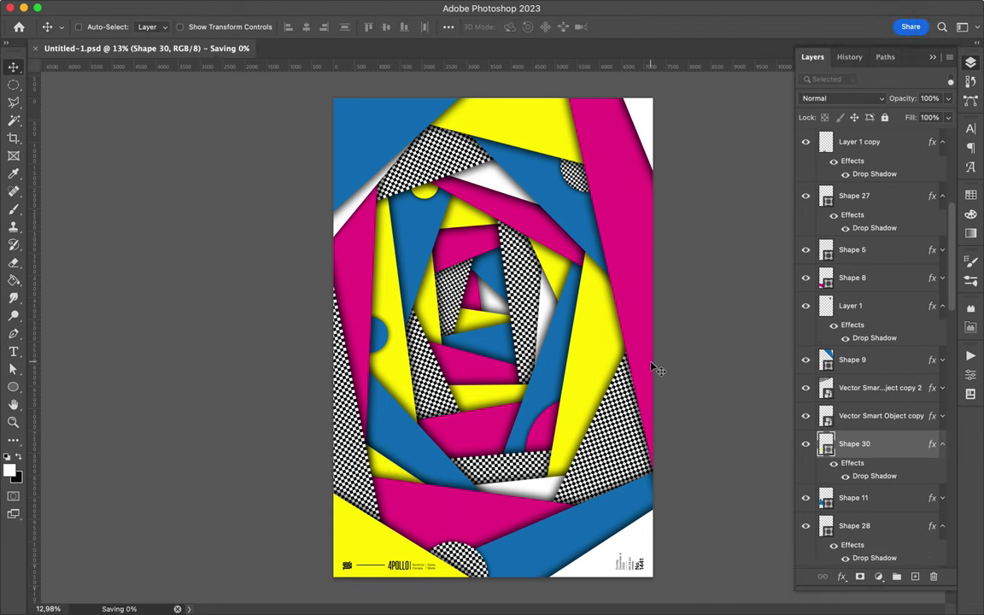